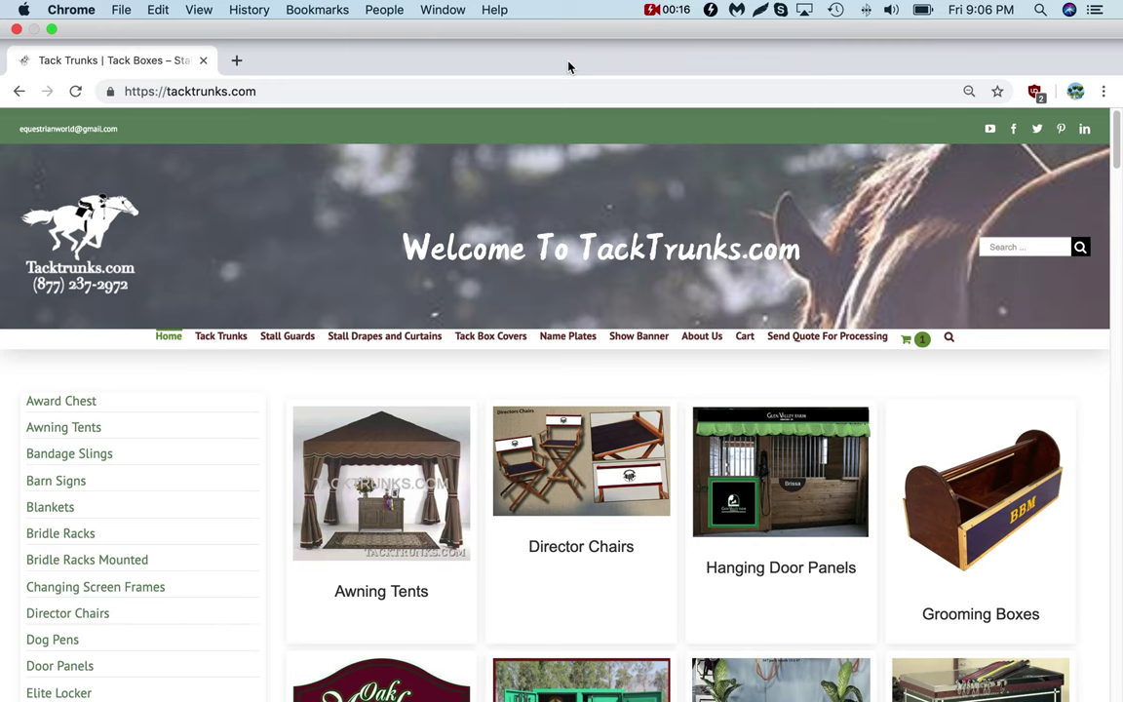
# - Go full screen and open the Sunbrella Colors page from the site footer
pyautogui.press('ctrl+super+f')
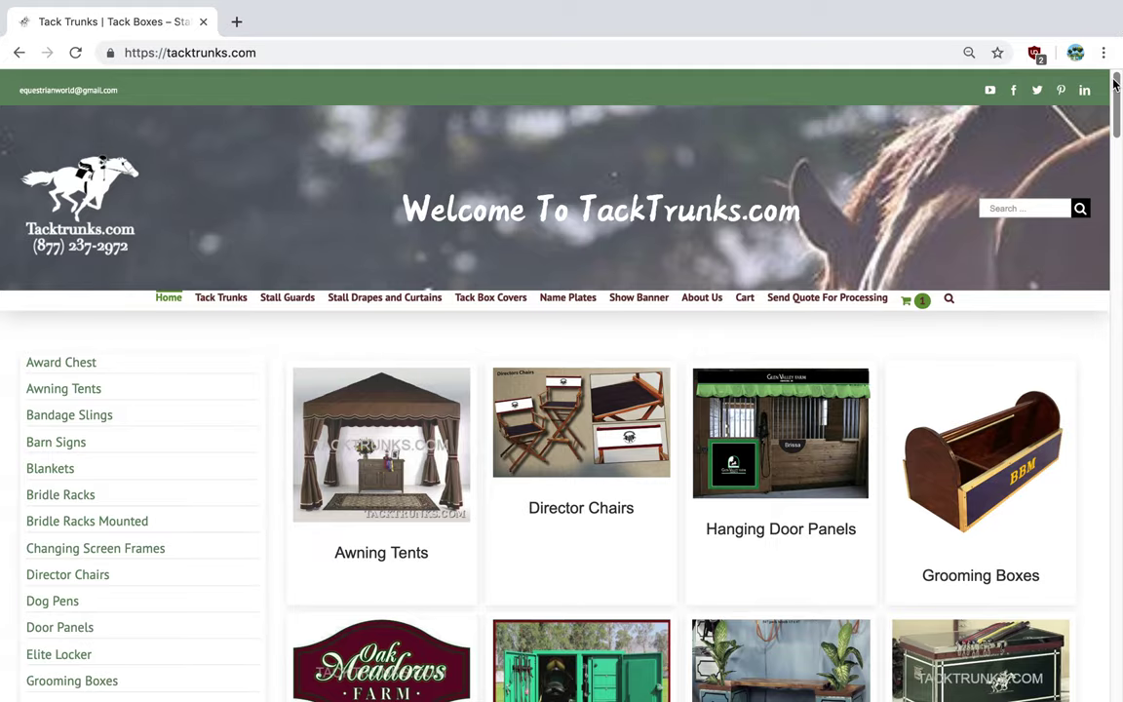
pyautogui.moveTo(1114, 97); pyautogui.dragTo(1113, 580)
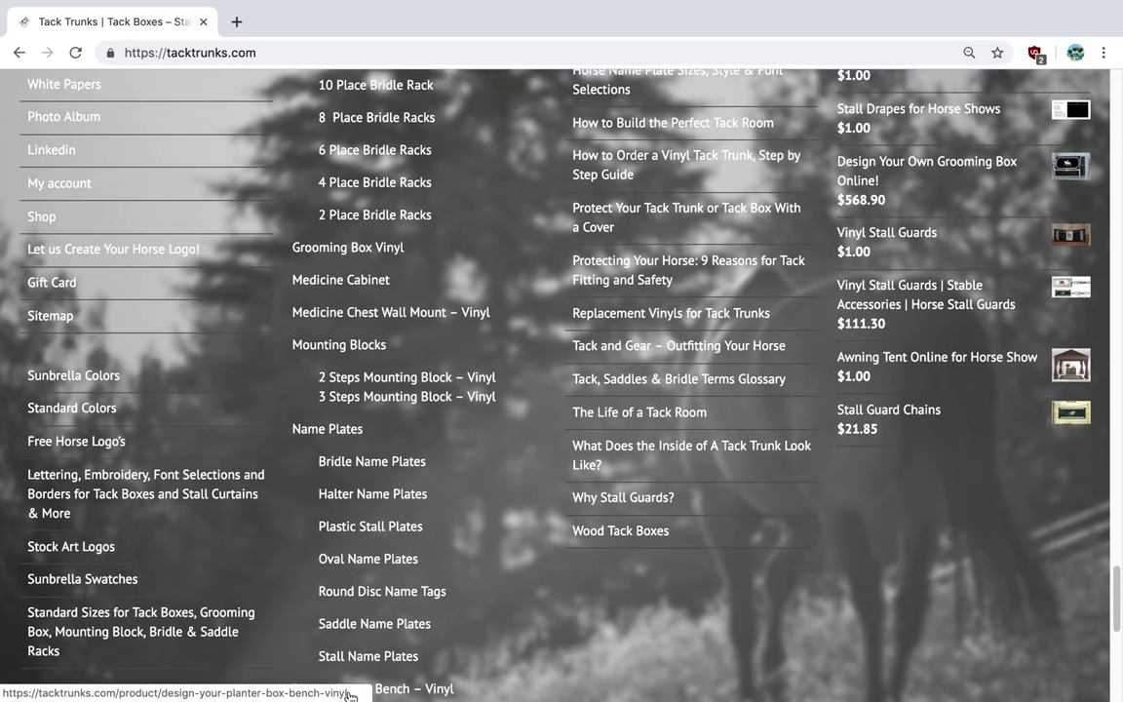
pyautogui.click(107, 380)
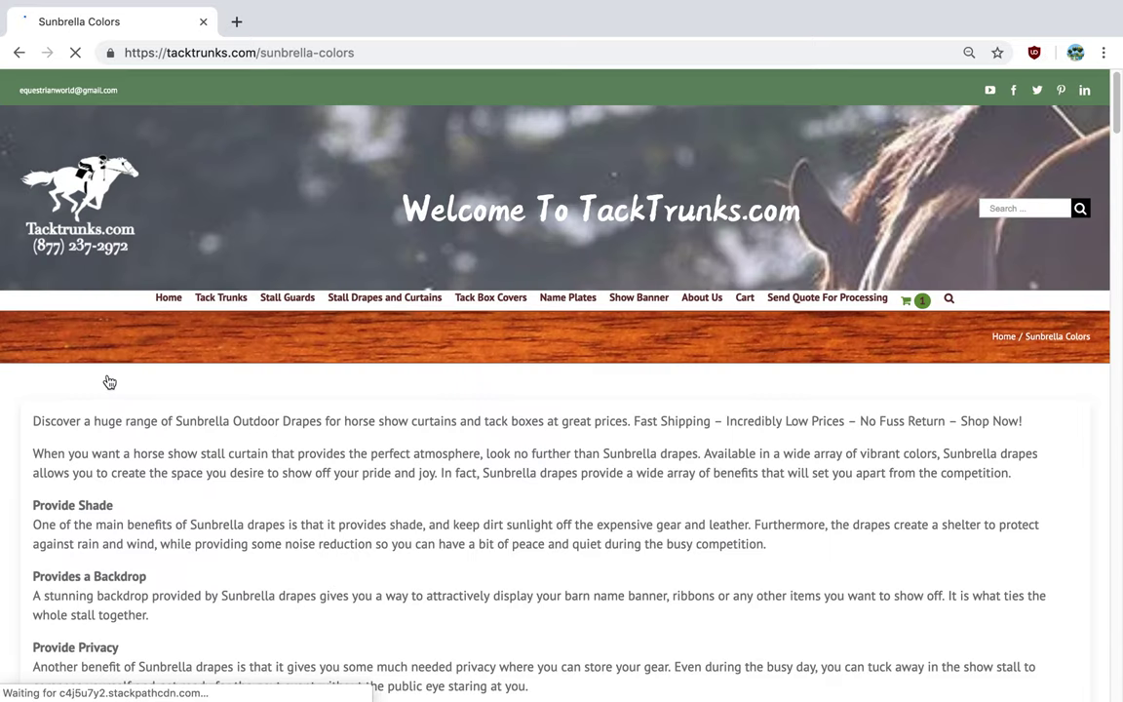
pyautogui.moveTo(1113, 96); pyautogui.dragTo(1113, 479)
pyautogui.click(19, 52)
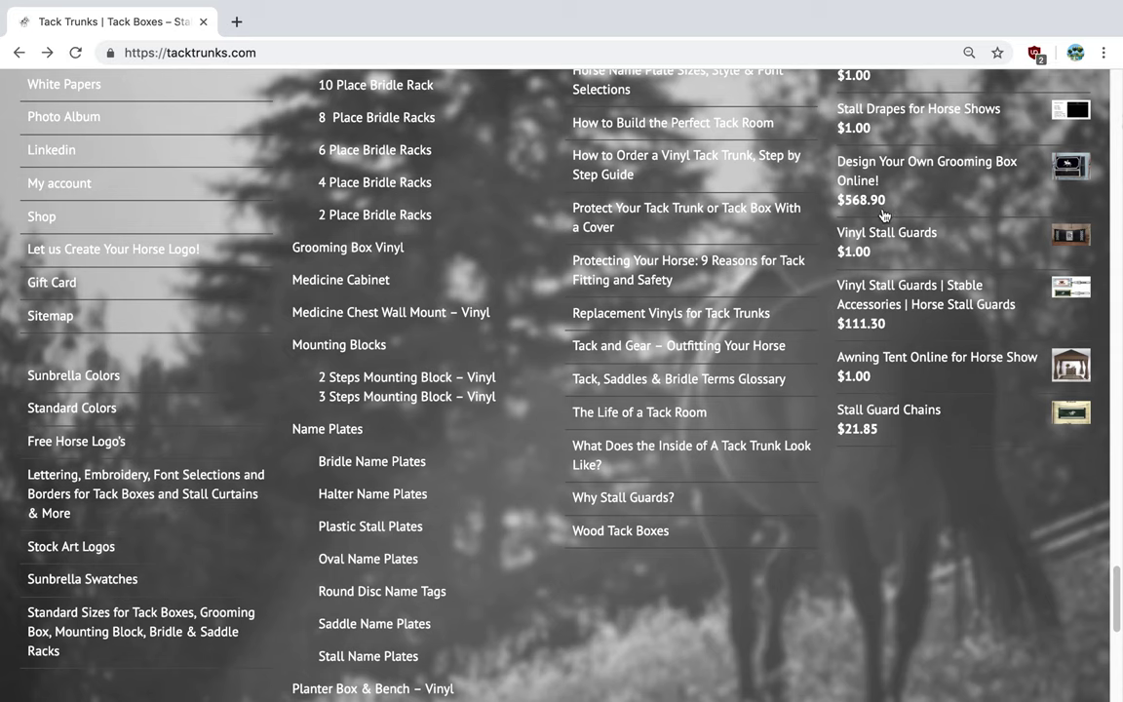
pyautogui.click(65, 409)
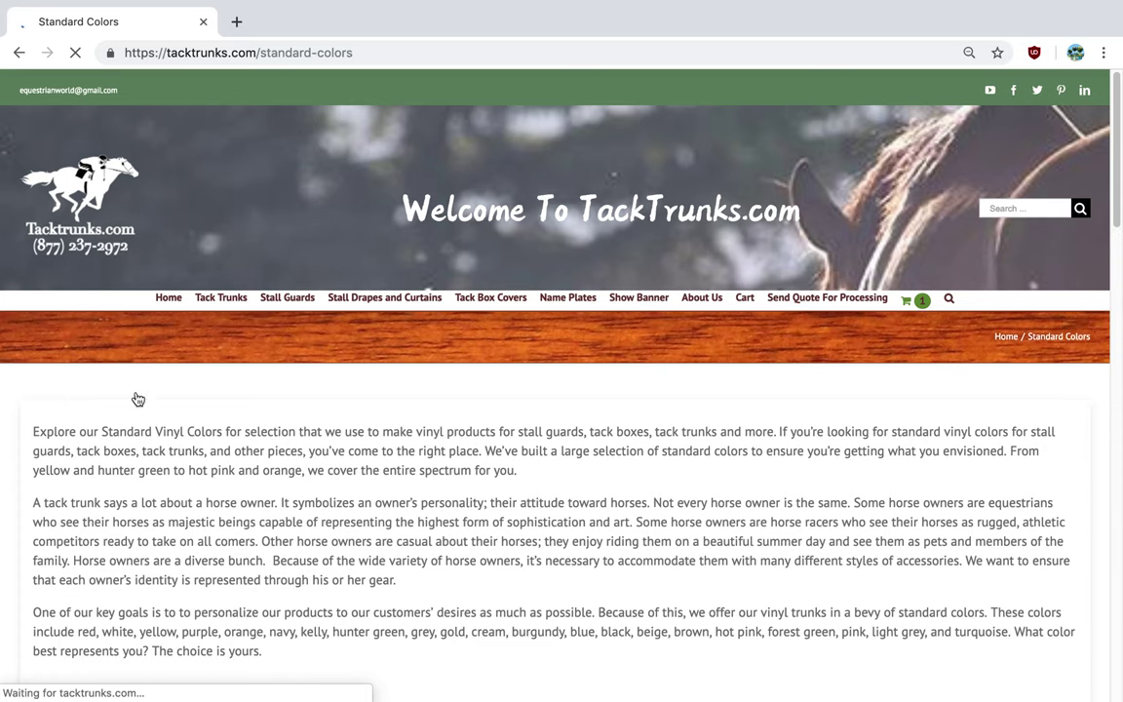
pyautogui.scroll(-10, 1111, 195)
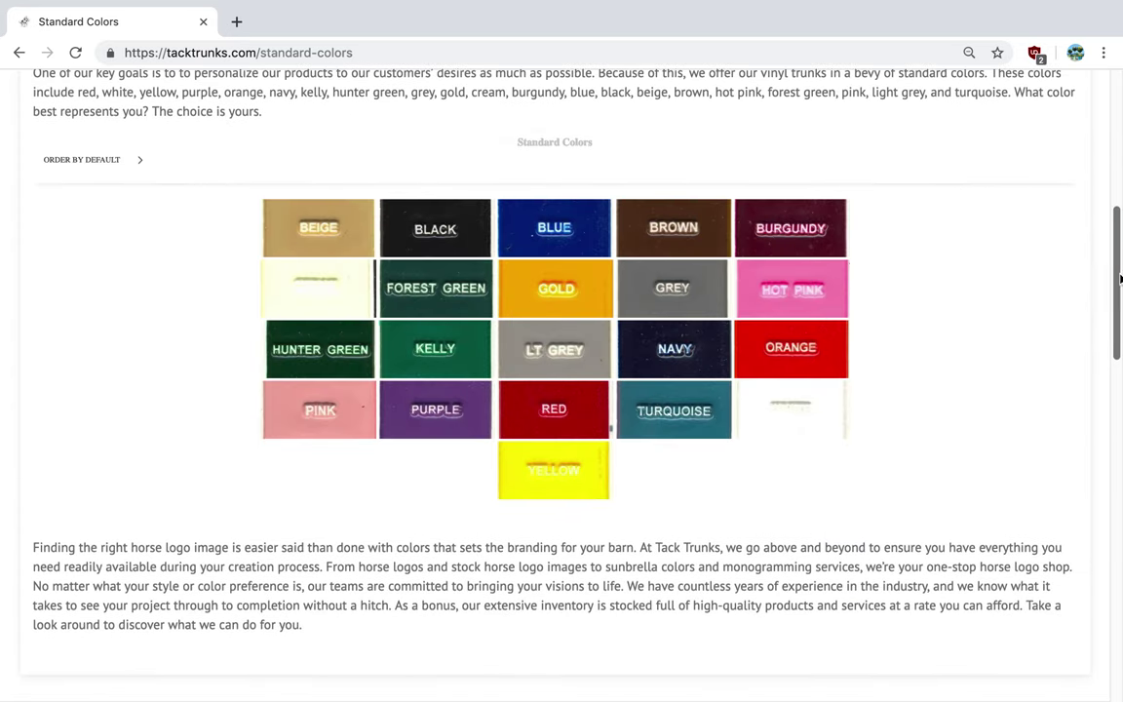
pyautogui.click(18, 54)
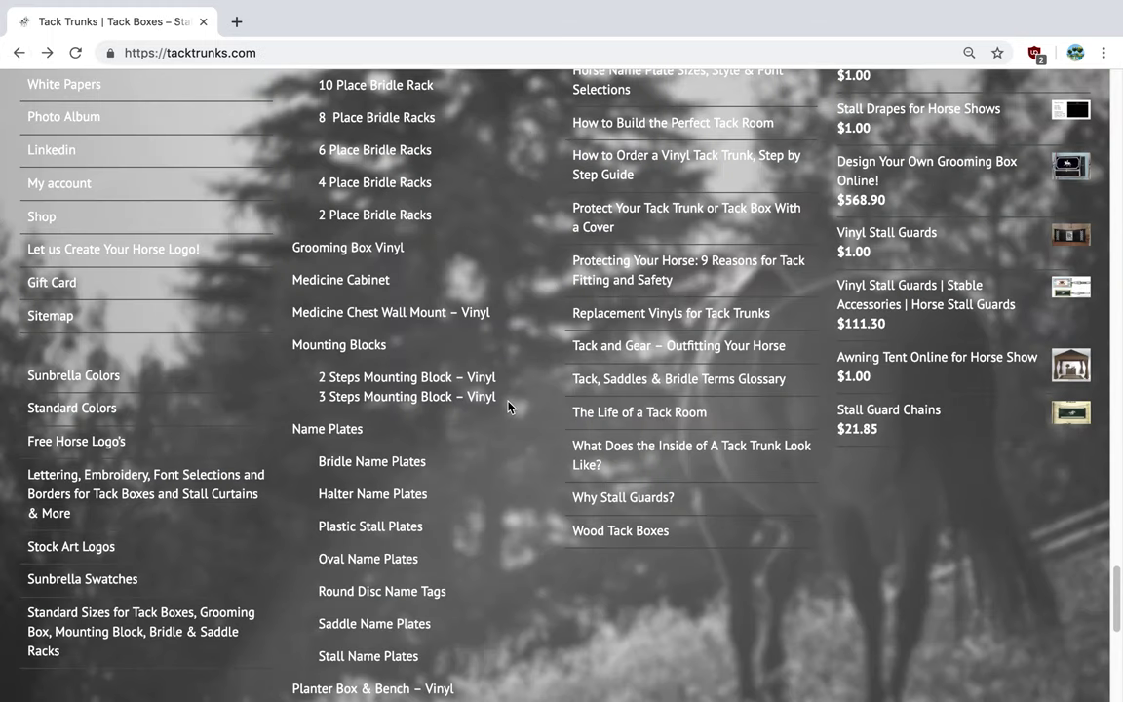
pyautogui.click(88, 442)
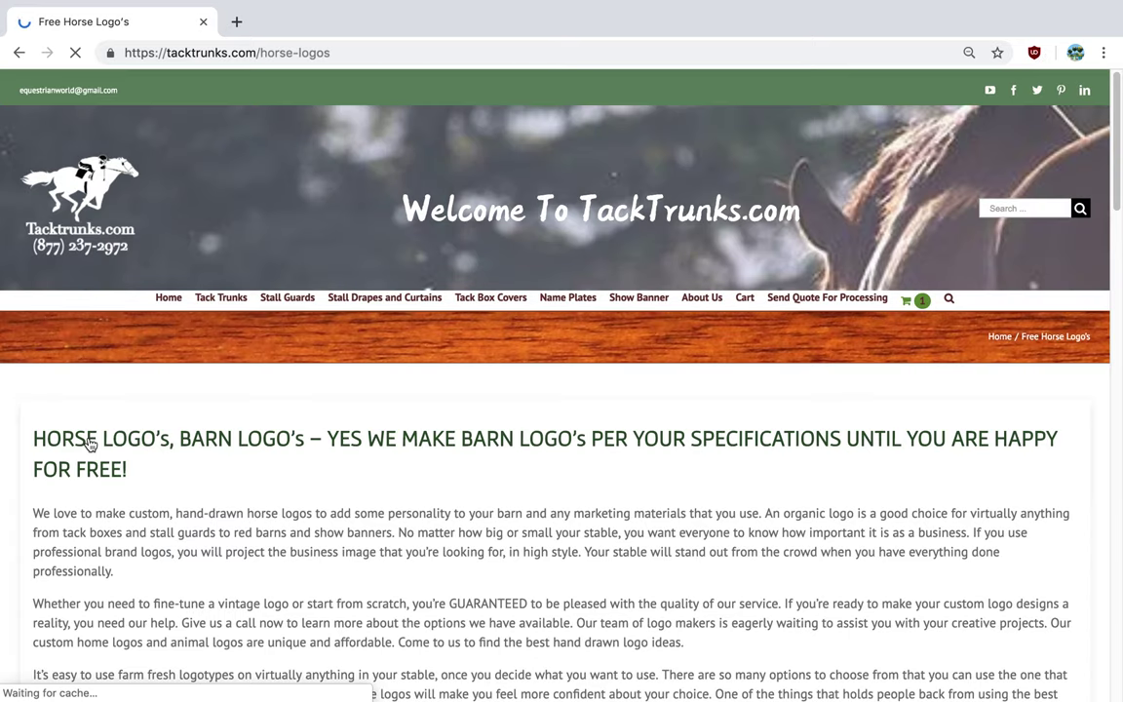
pyautogui.moveTo(1117, 171); pyautogui.dragTo(1115, 356)
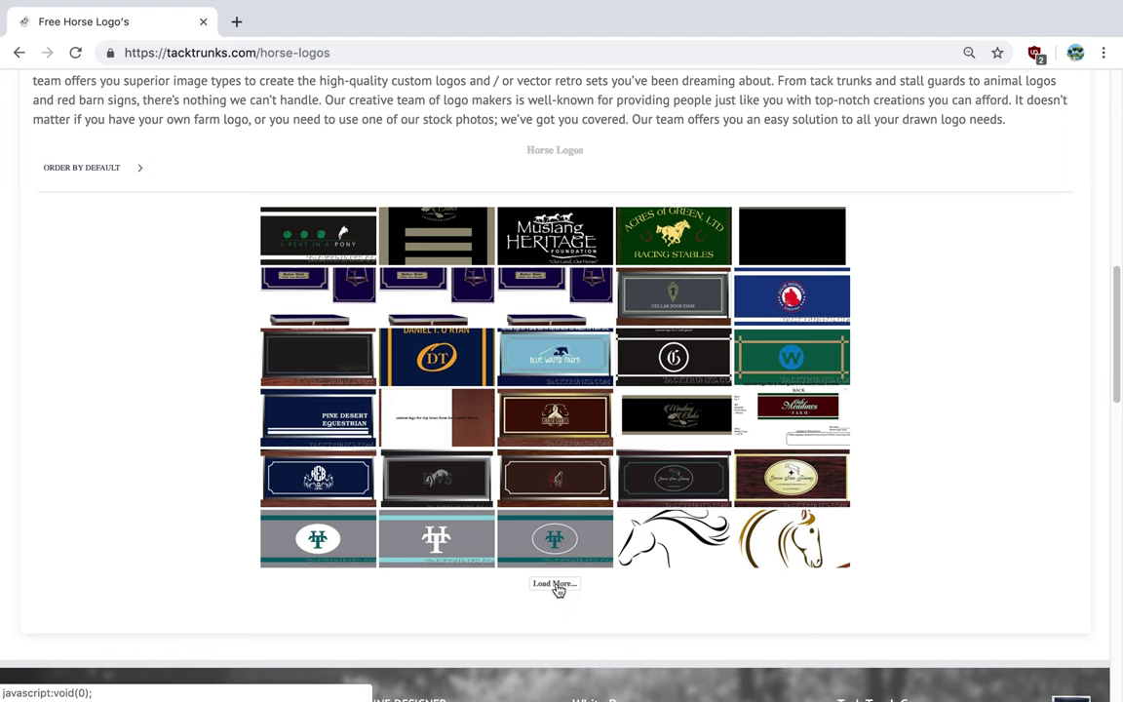
pyautogui.click(20, 53)
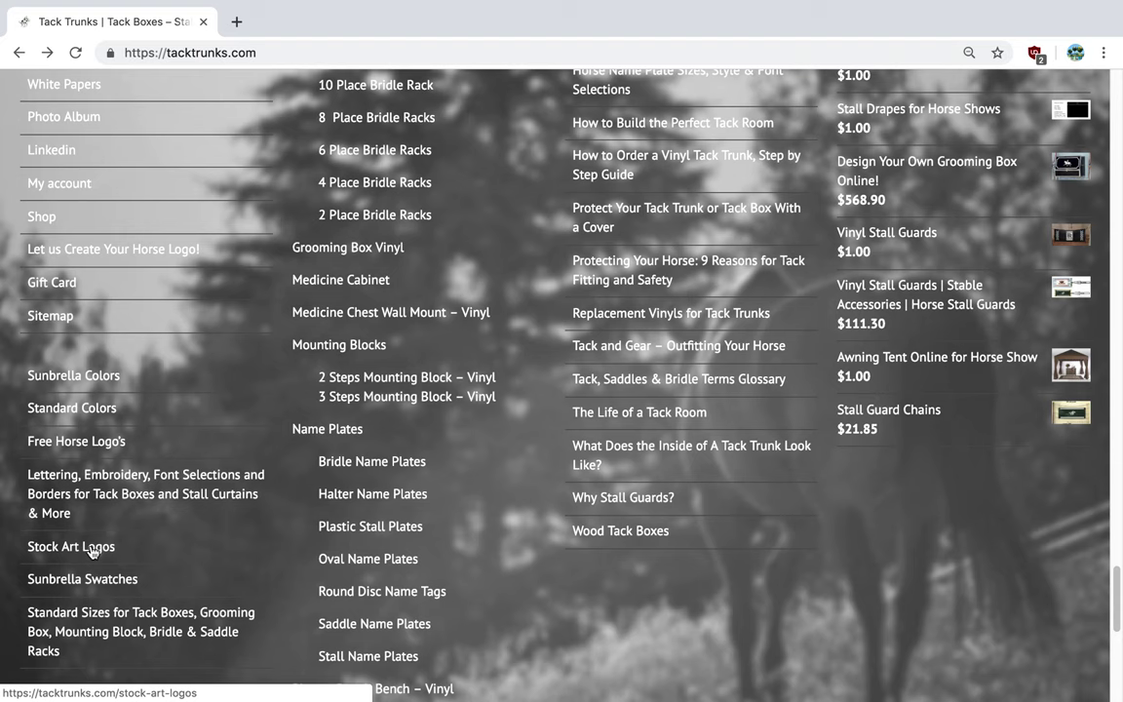
pyautogui.click(91, 551)
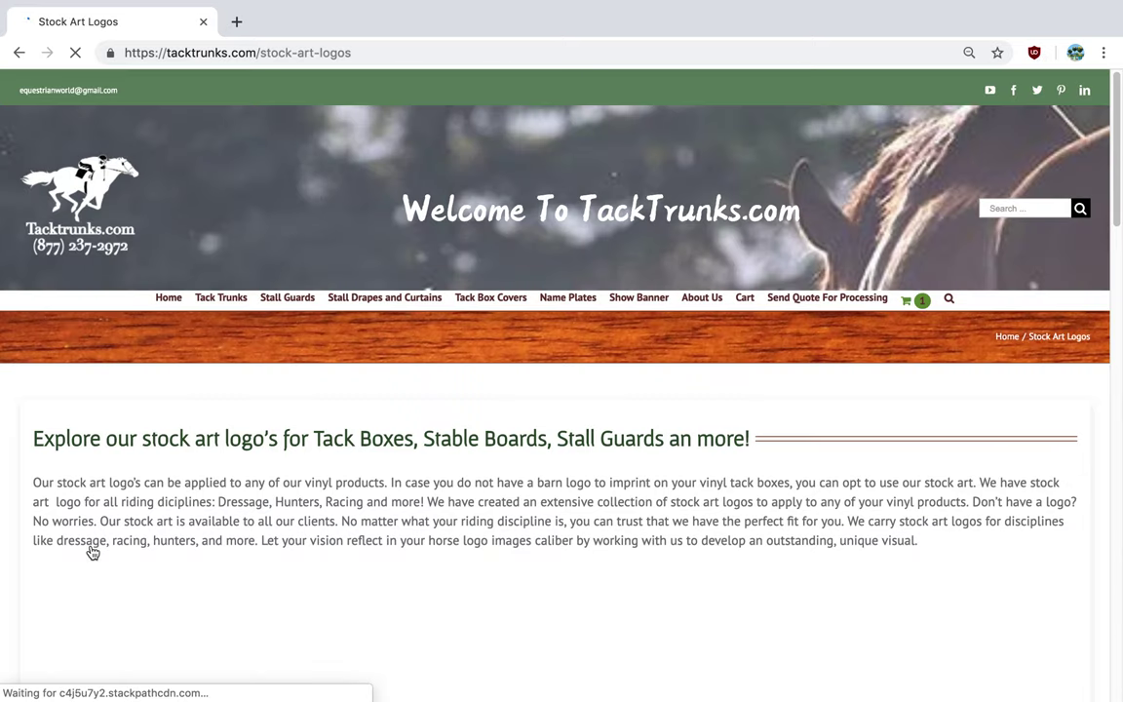
pyautogui.moveTo(1110, 175); pyautogui.dragTo(1115, 277)
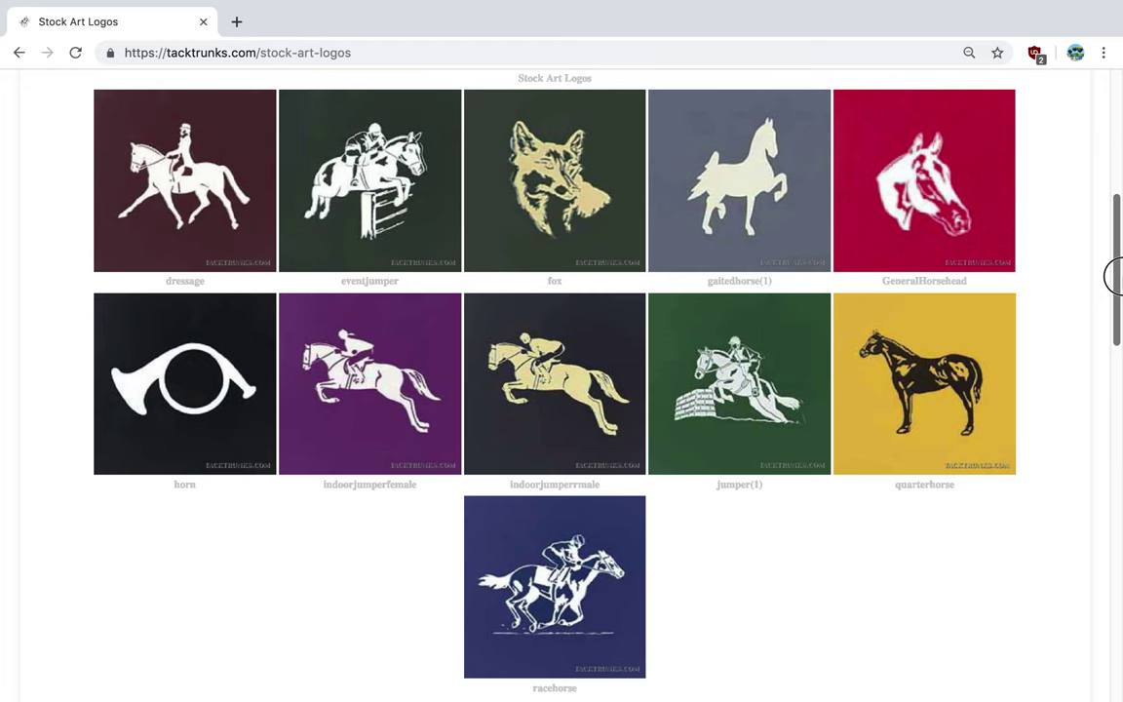
pyautogui.click(19, 55)
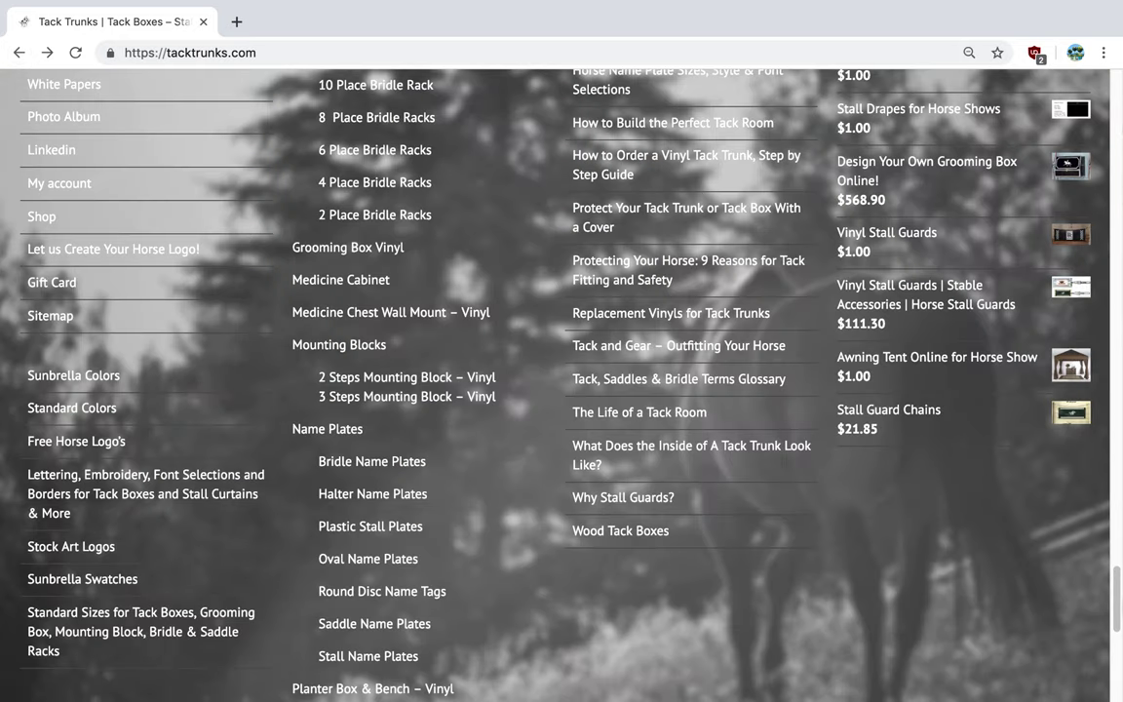
pyautogui.scroll(-3, 2, 251)
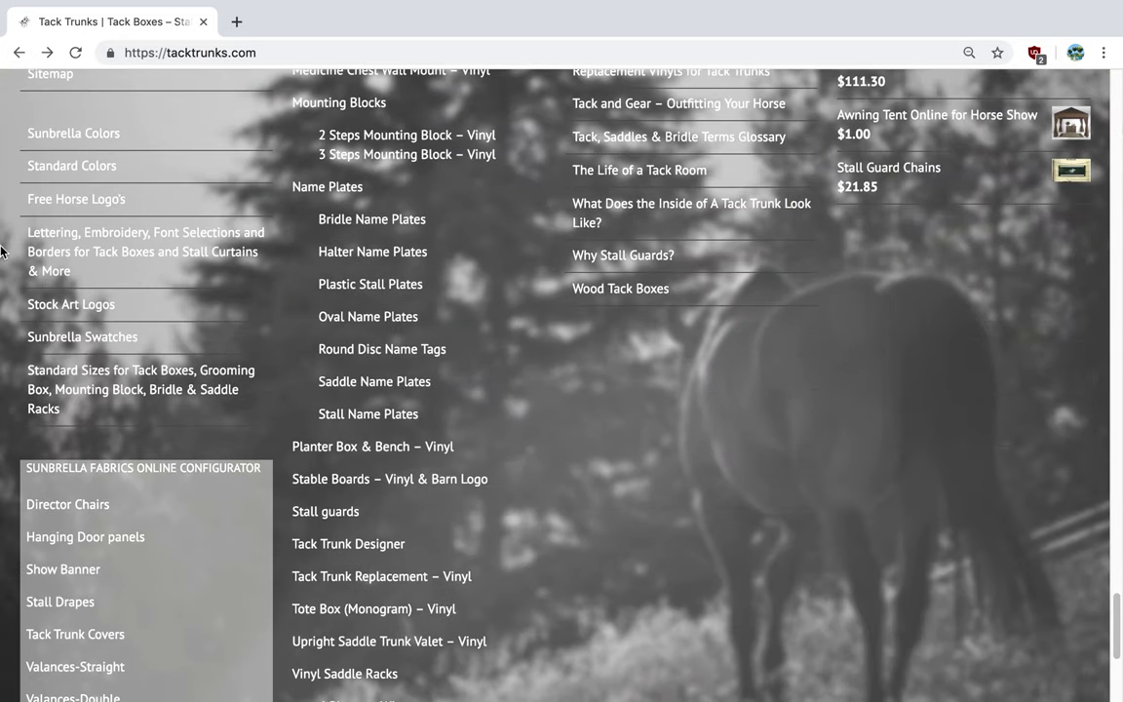
pyautogui.click(124, 241)
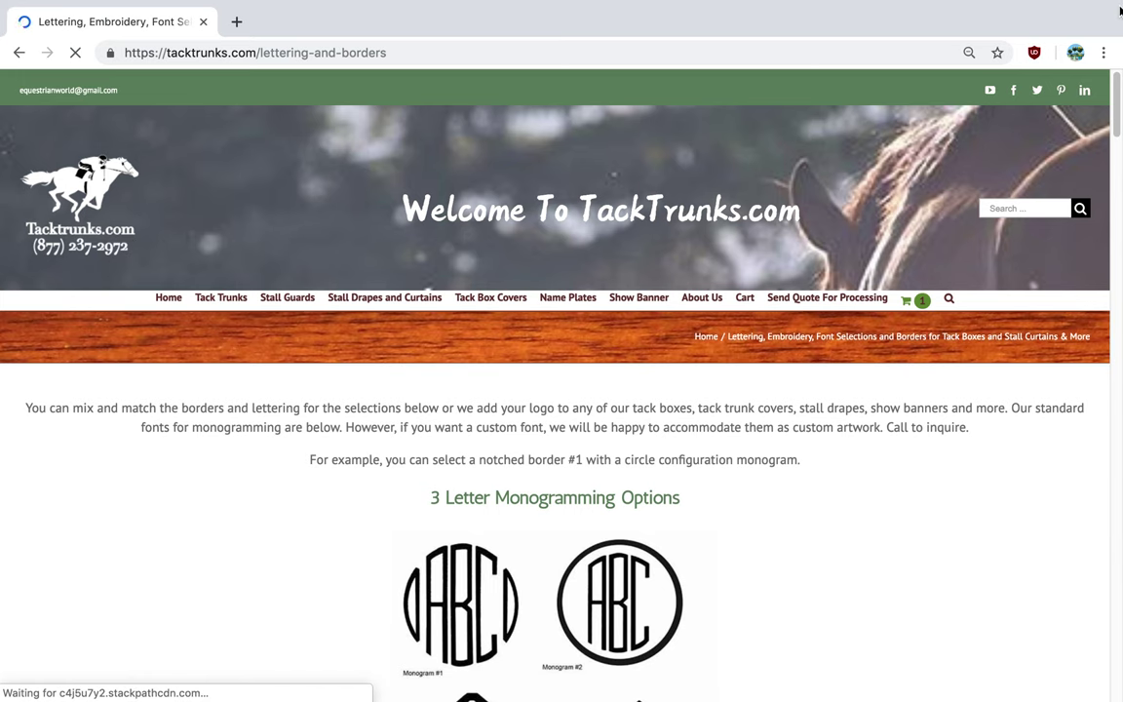
pyautogui.moveTo(1116, 98); pyautogui.dragTo(1117, 140)
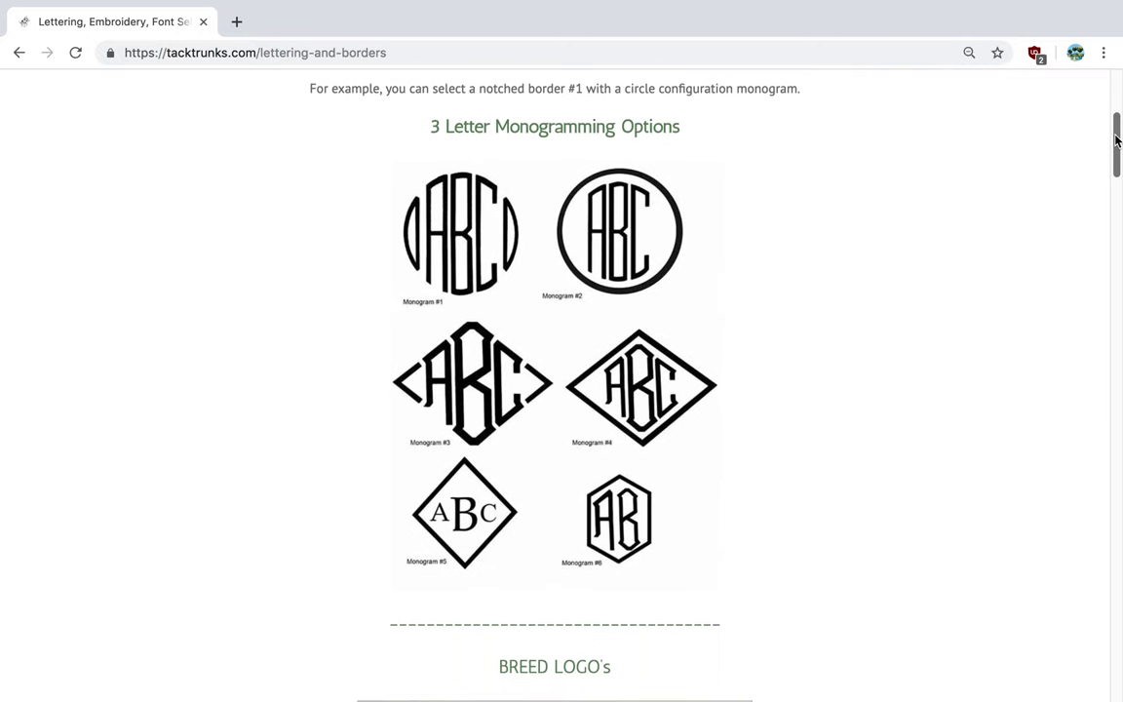
pyautogui.moveTo(1118, 139); pyautogui.dragTo(1115, 183)
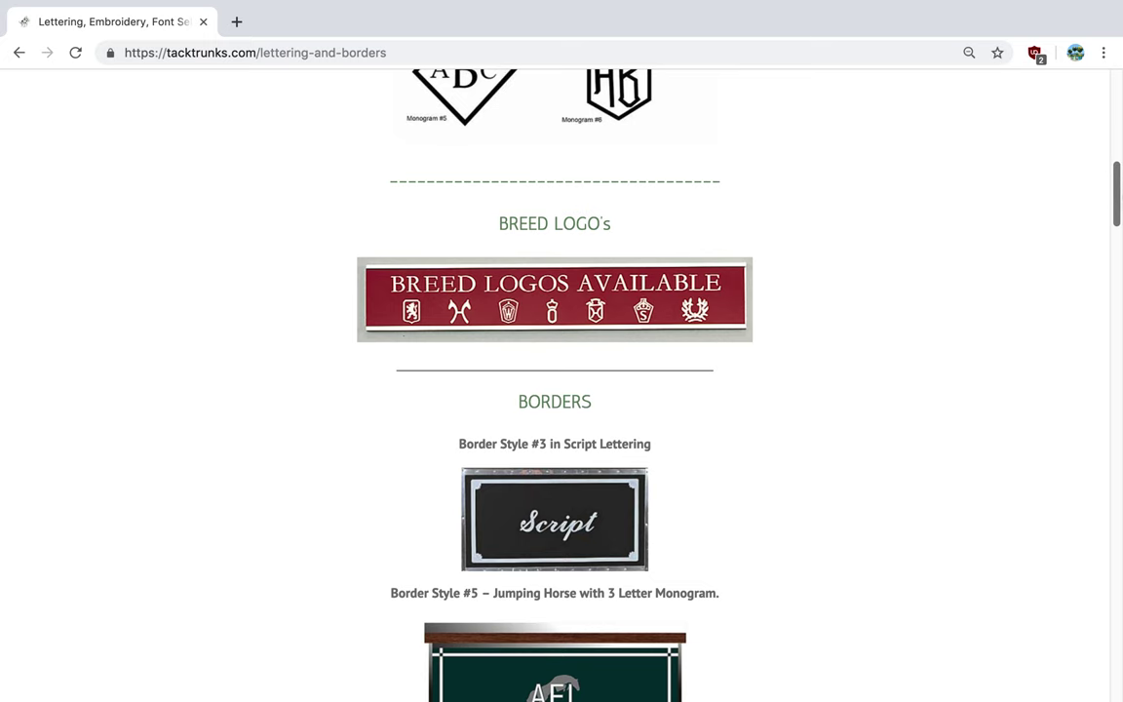
pyautogui.moveTo(1114, 183); pyautogui.dragTo(1113, 427)
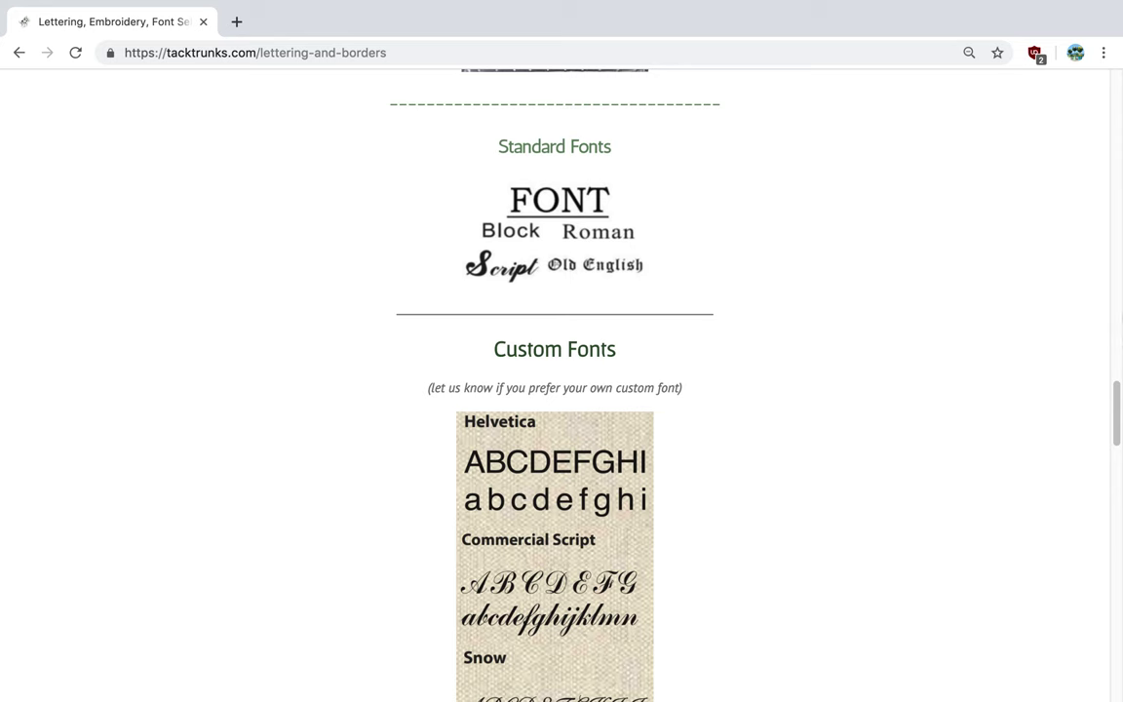
pyautogui.moveTo(1107, 414); pyautogui.dragTo(1119, 430)
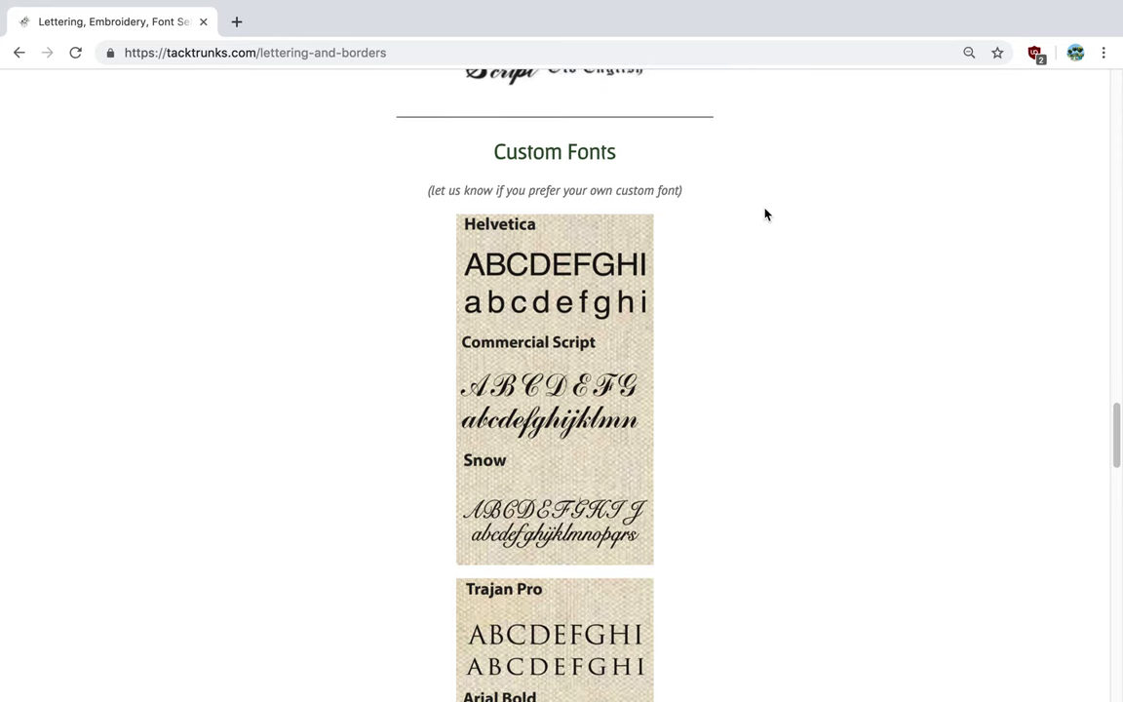
pyautogui.moveTo(686, 191); pyautogui.dragTo(426, 202)
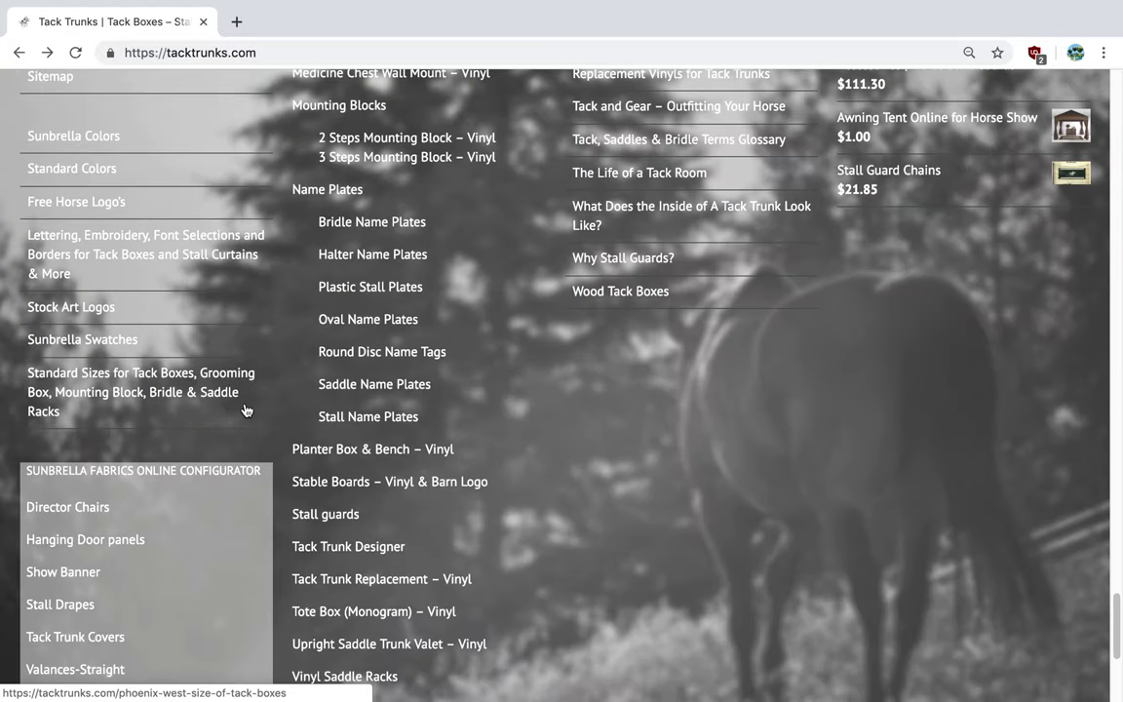
# - Open Tack Box Covers from the top menu and browse down the cover products
pyautogui.moveTo(1119, 625); pyautogui.dragTo(1116, 83)
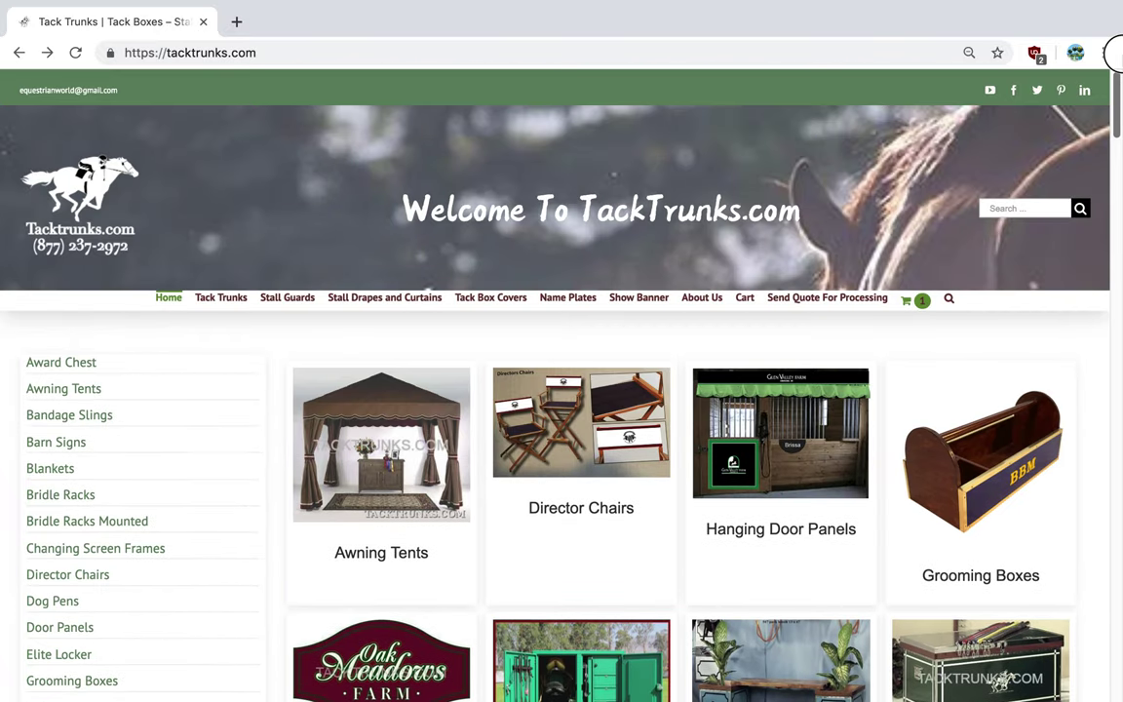
pyautogui.click(486, 301)
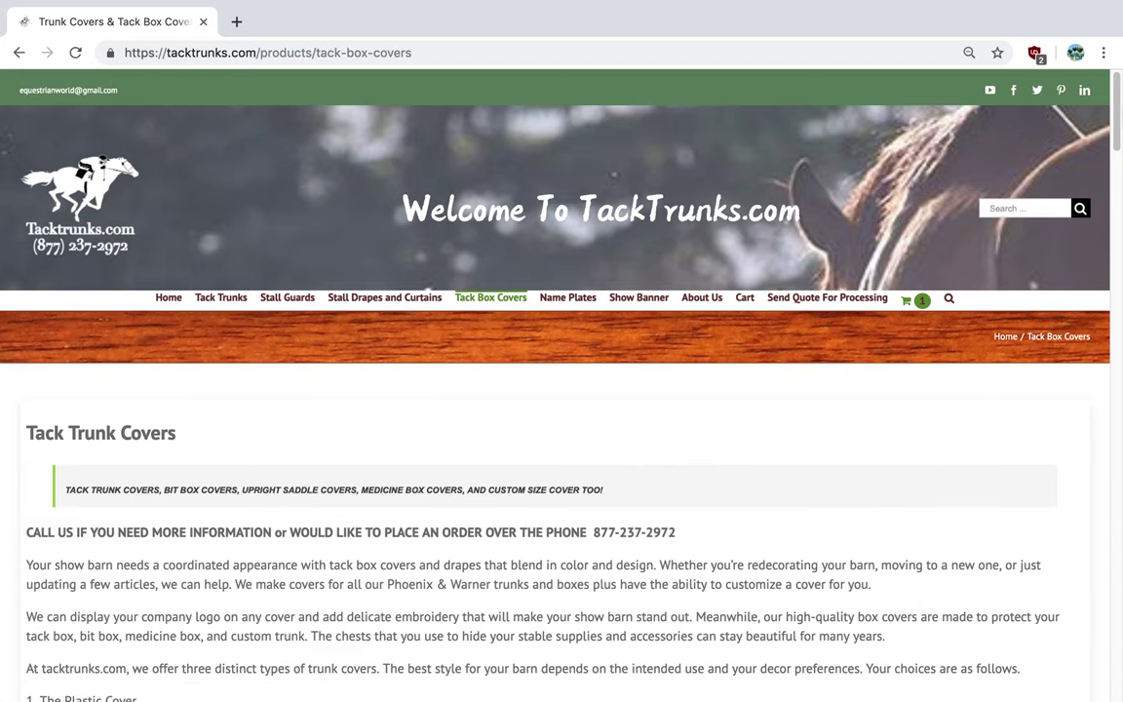
pyautogui.moveTo(1114, 94); pyautogui.dragTo(1113, 365)
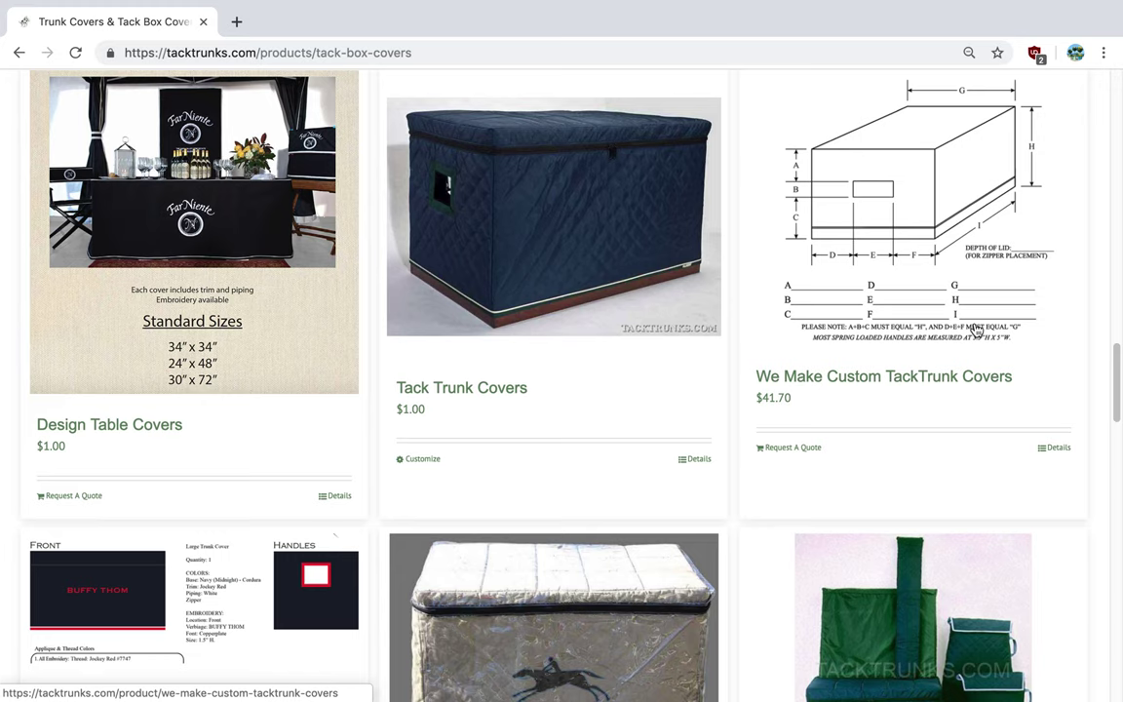
pyautogui.moveTo(1117, 357); pyautogui.dragTo(1116, 395)
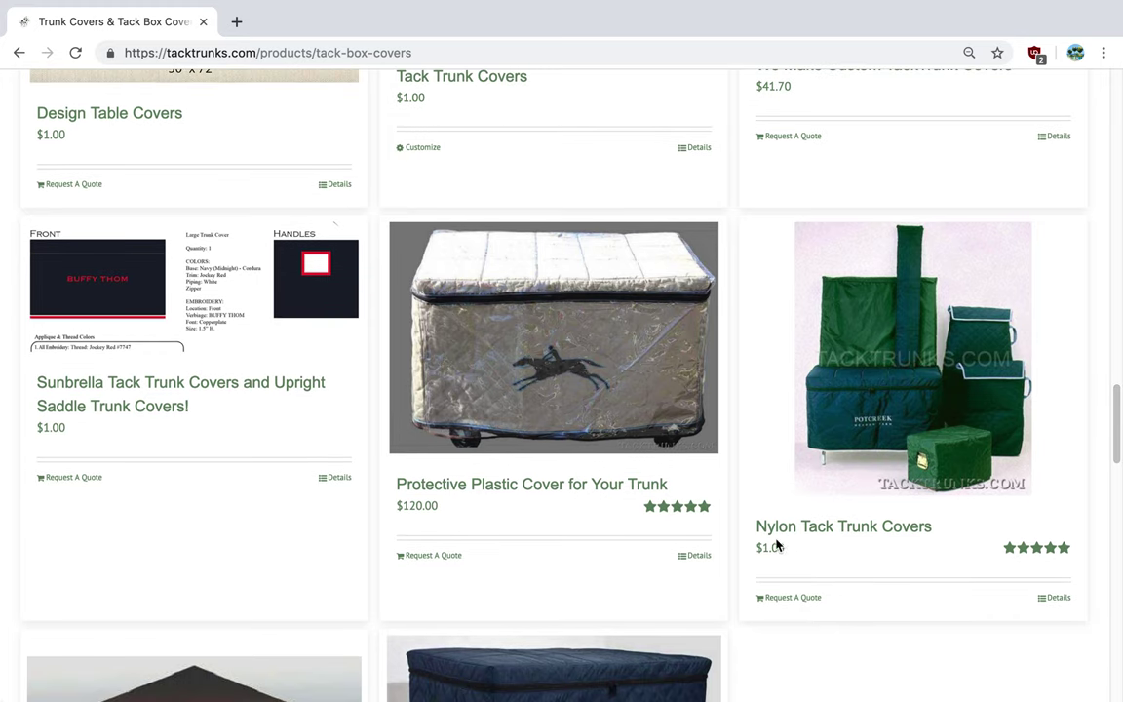
pyautogui.moveTo(1116, 404); pyautogui.dragTo(1105, 368)
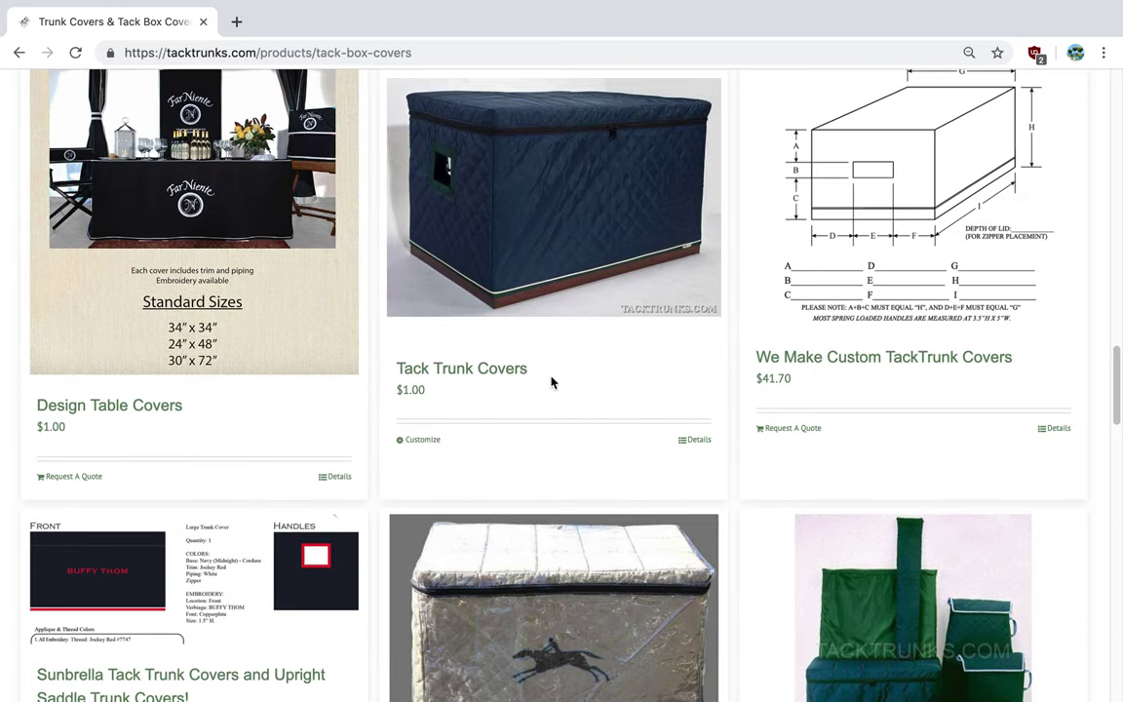
# - Open the Tack Trunk Covers online designer and scroll to the stock art options
pyautogui.click(486, 377)
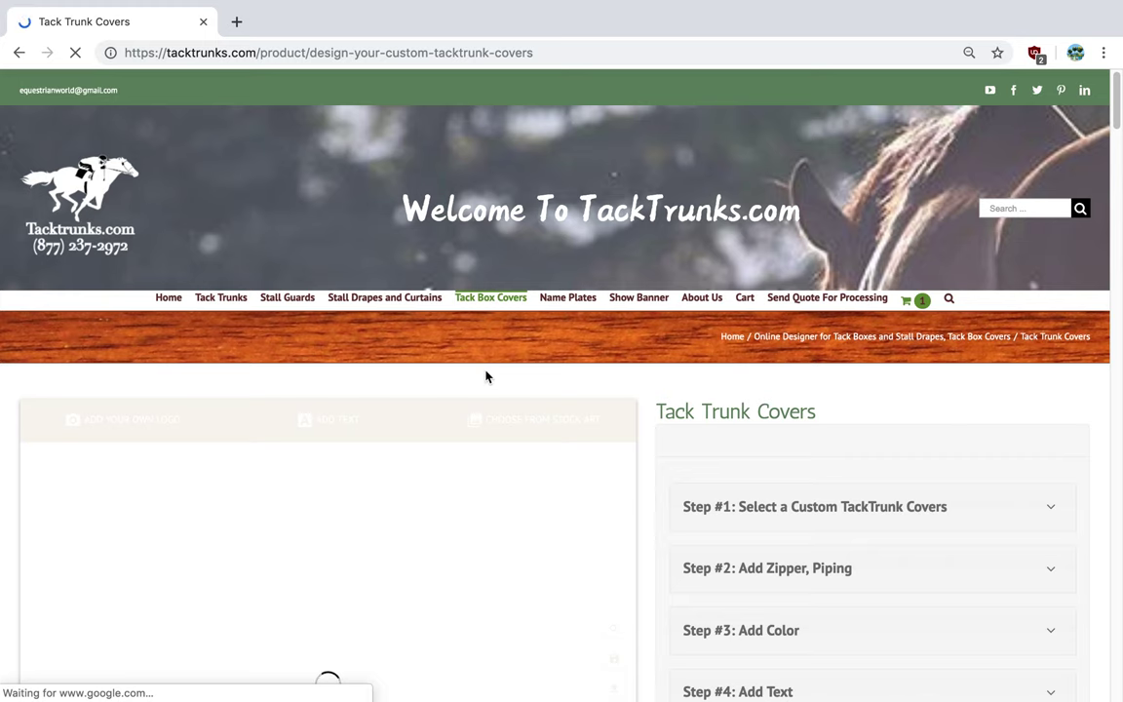
pyautogui.moveTo(1116, 101); pyautogui.dragTo(1113, 122)
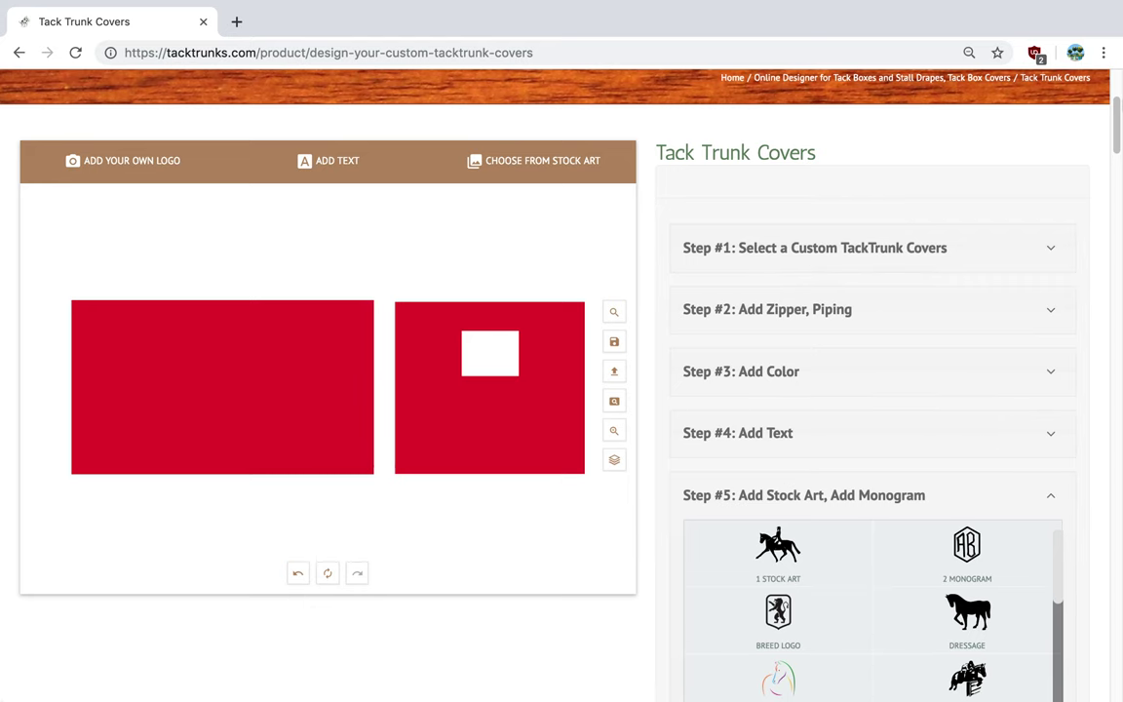
pyautogui.moveTo(1113, 115); pyautogui.dragTo(1114, 143)
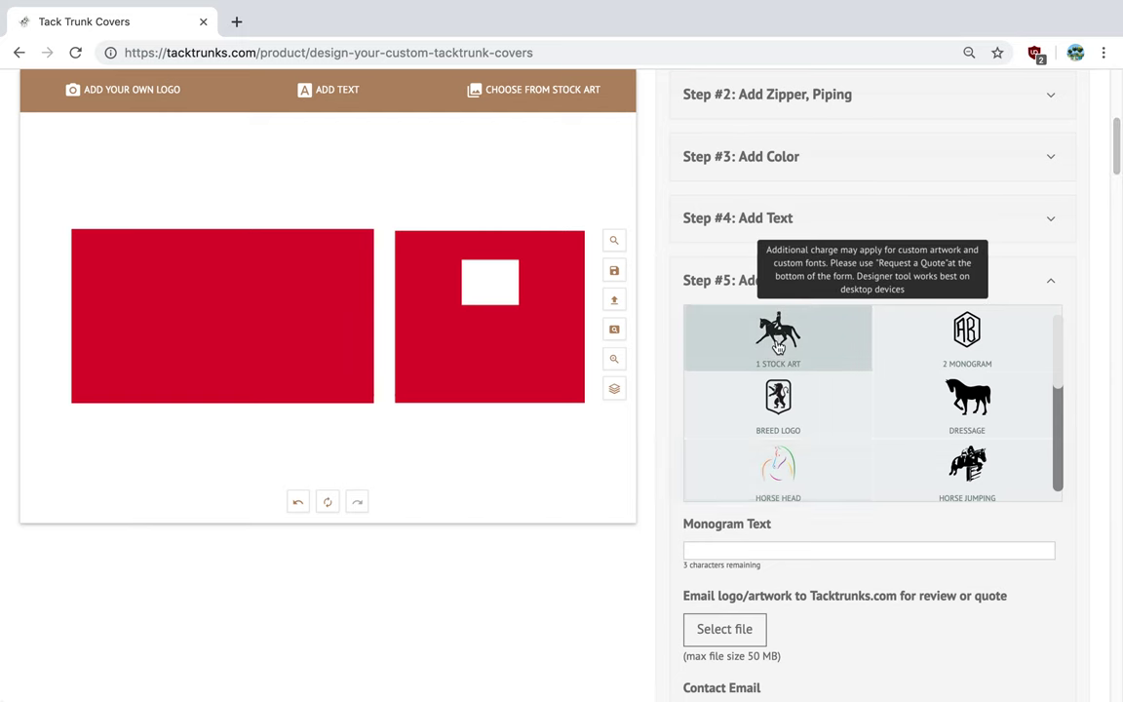
pyautogui.moveTo(1063, 409); pyautogui.dragTo(1059, 457)
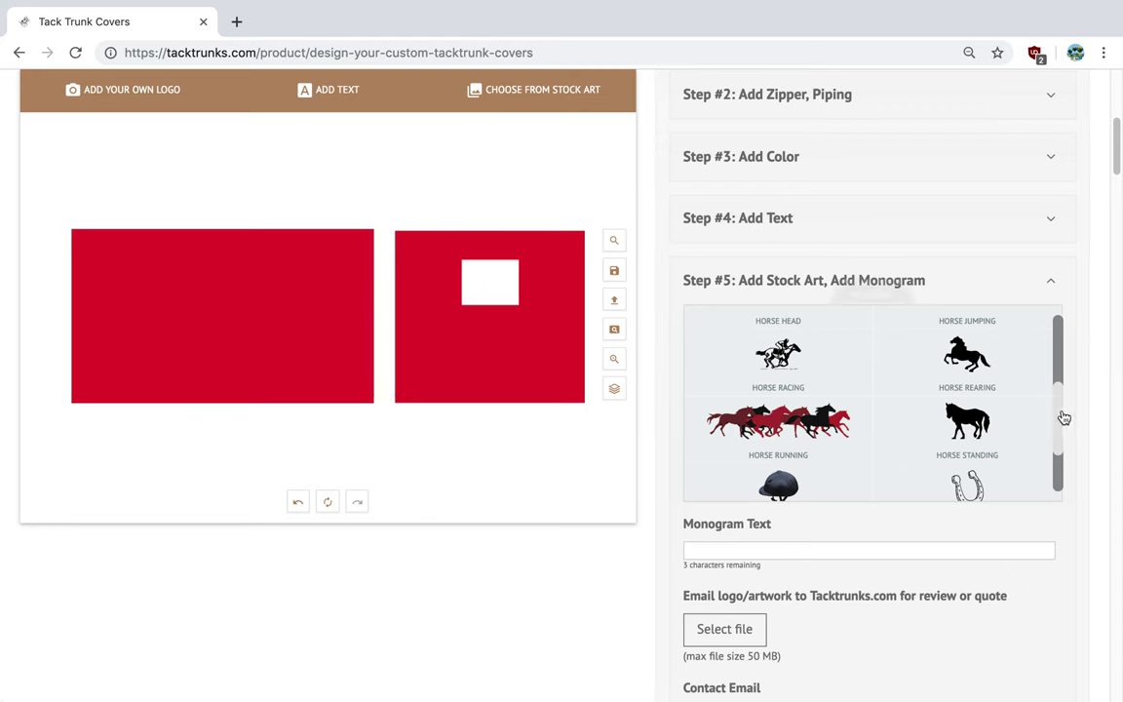
pyautogui.moveTo(1064, 417); pyautogui.dragTo(1053, 288)
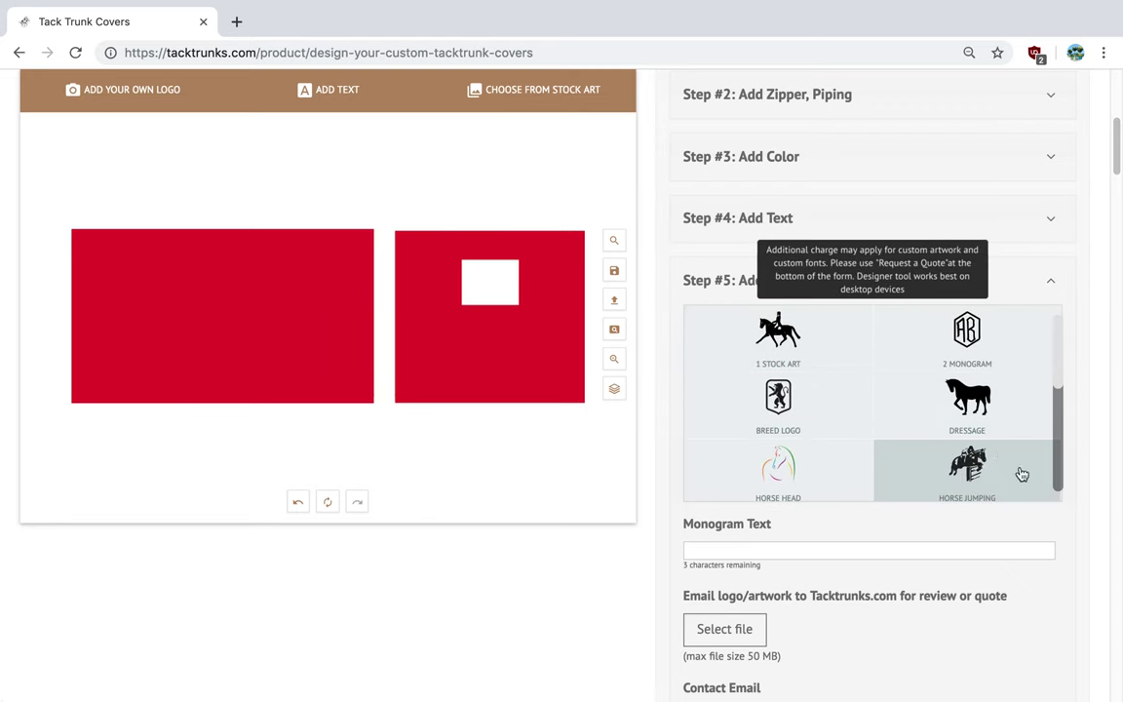
# - Add the horse-category Dressage Rider art and centre it on the left panel
pyautogui.click(711, 312)
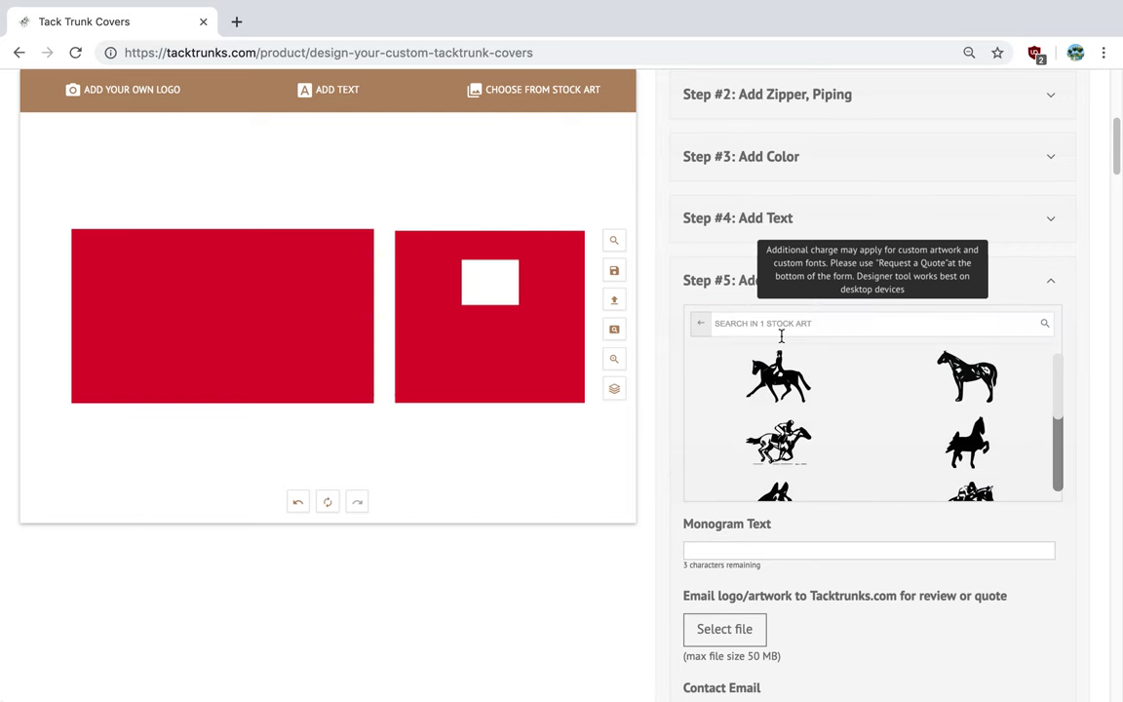
pyautogui.moveTo(806, 388)
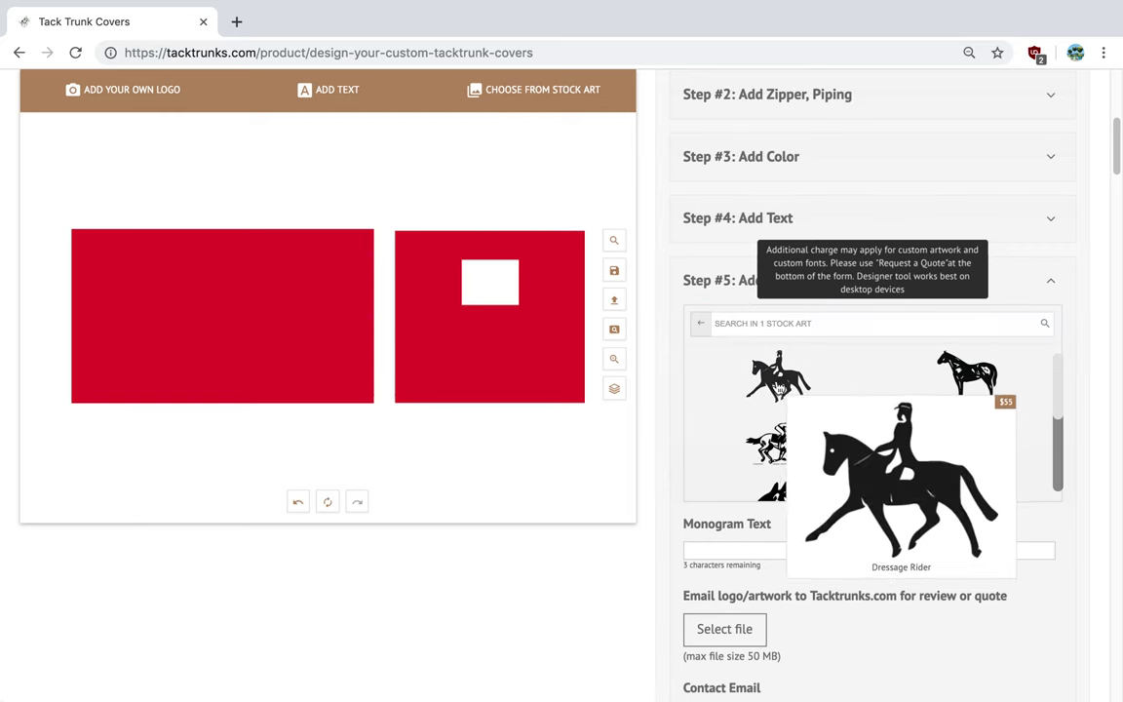
pyautogui.click(780, 378)
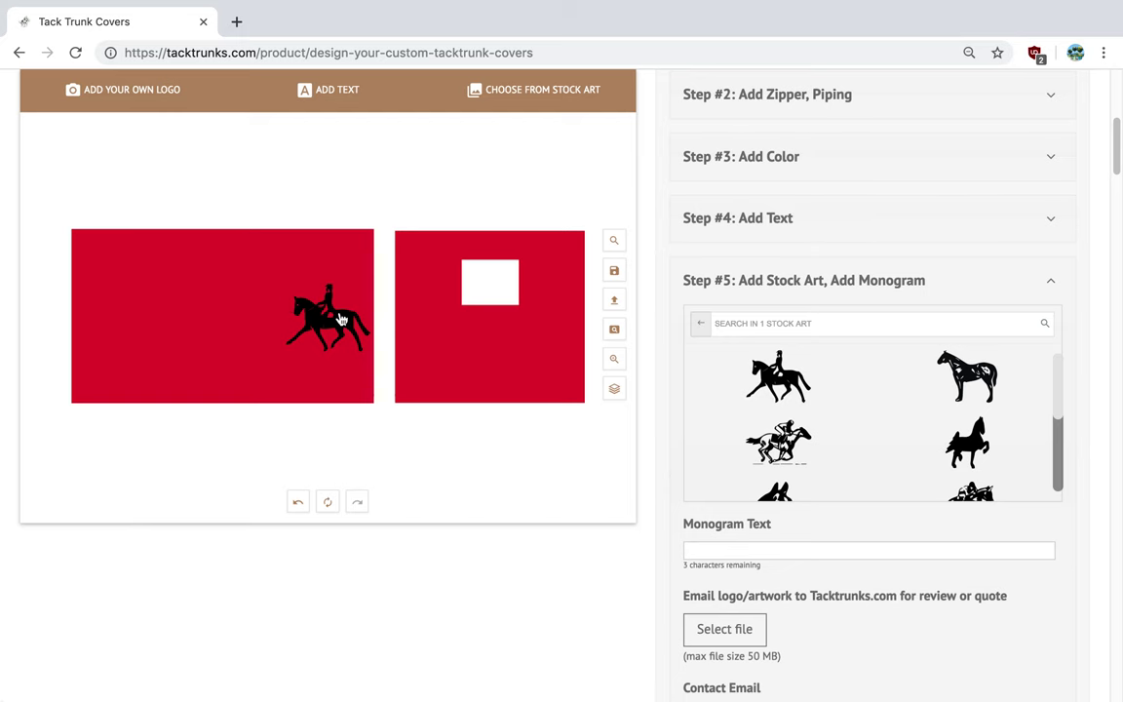
pyautogui.moveTo(332, 318); pyautogui.dragTo(238, 308)
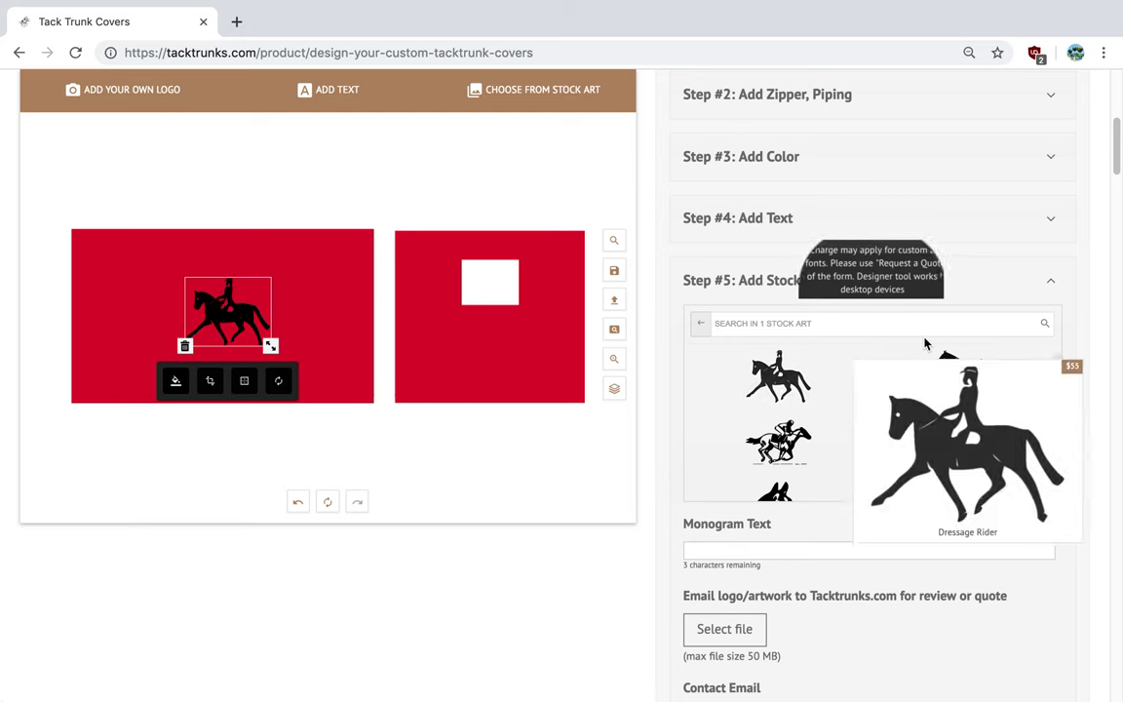
pyautogui.click(1050, 287)
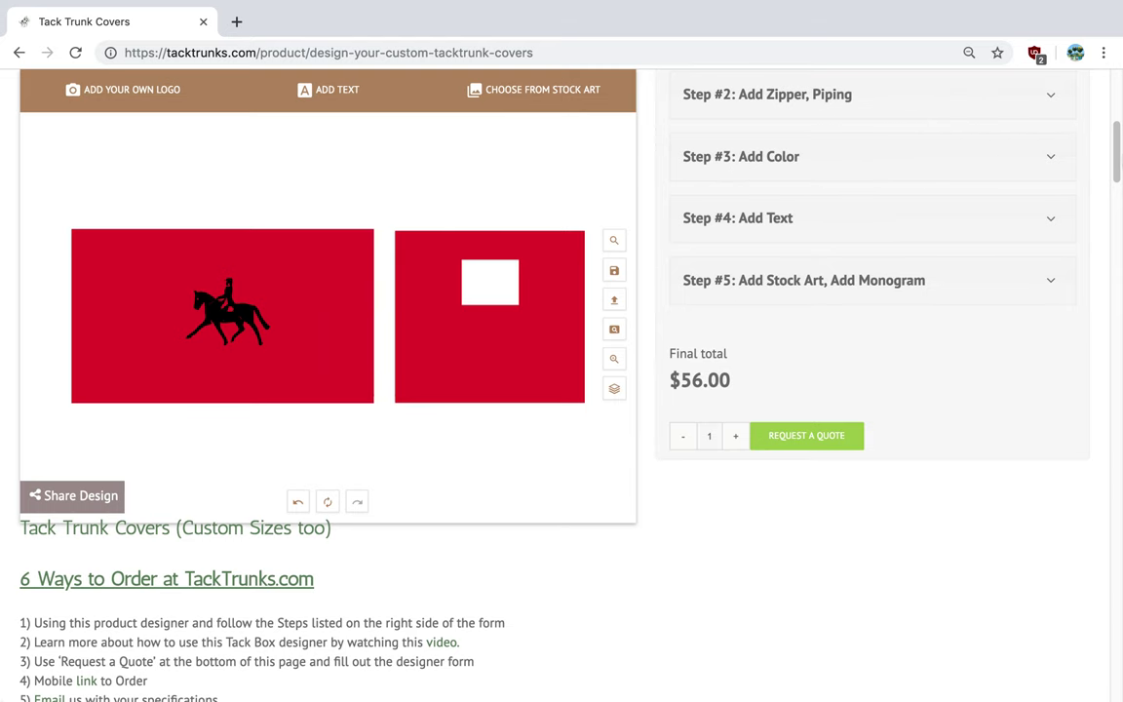
# - Choose the Sunbrella Large Tack Trunk Cover with a Quilted Square Pattern top
pyautogui.moveTo(1118, 151); pyautogui.dragTo(1116, 110)
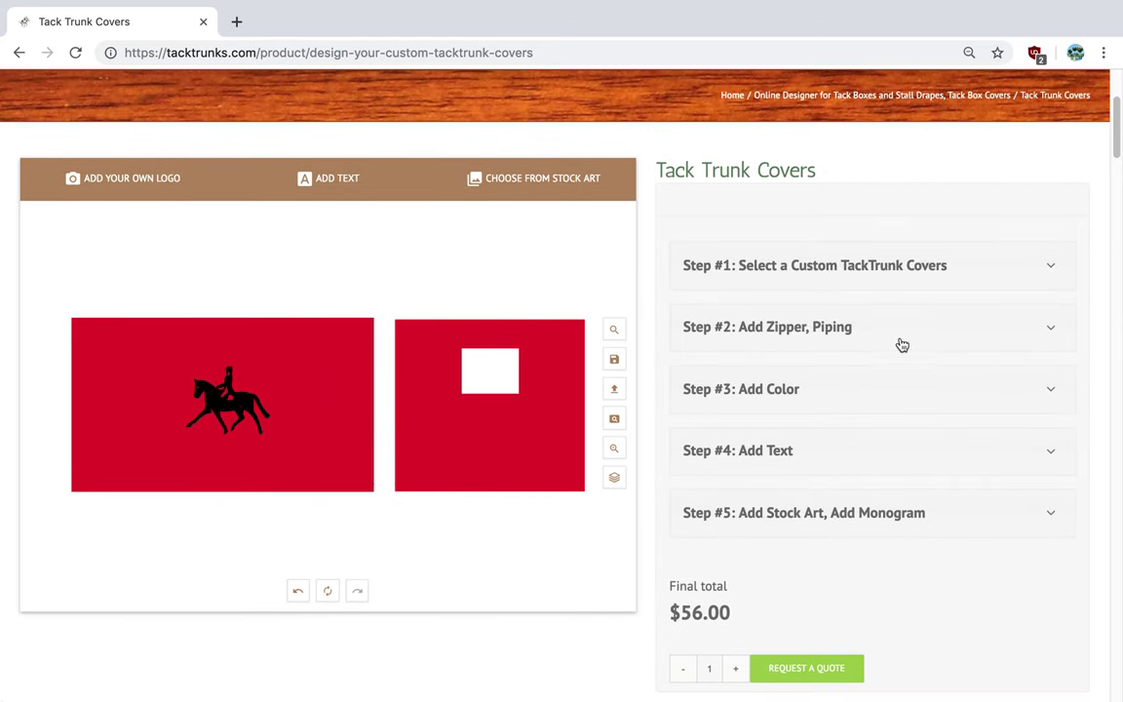
pyautogui.click(893, 269)
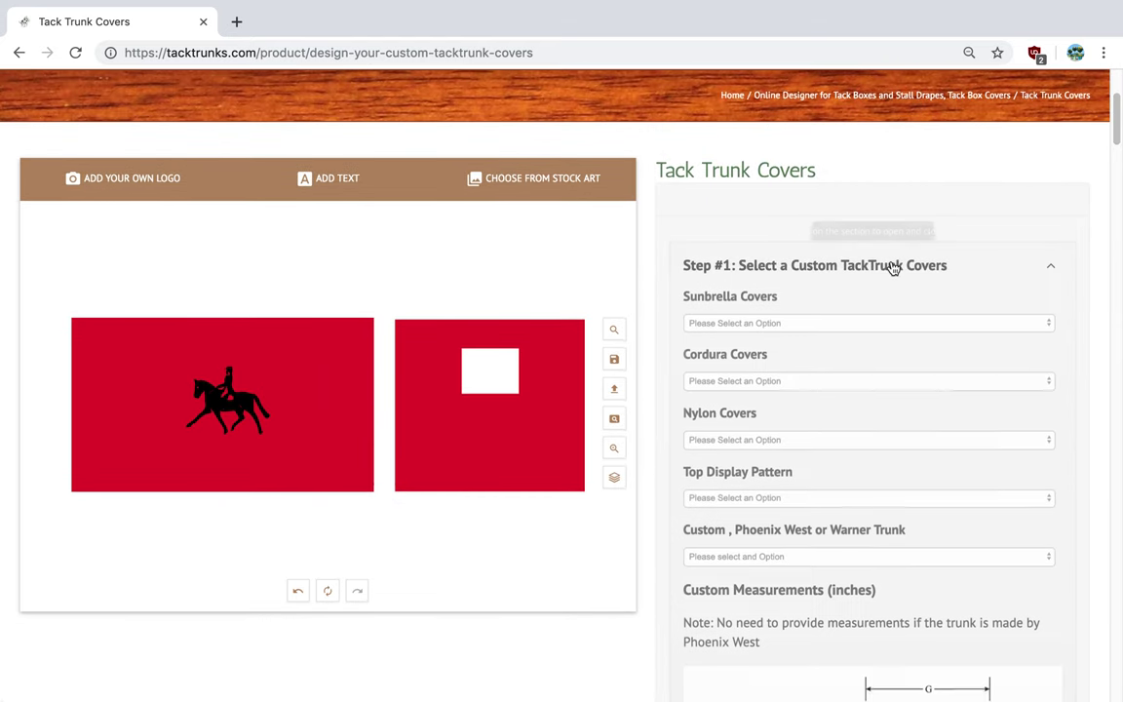
pyautogui.click(777, 327)
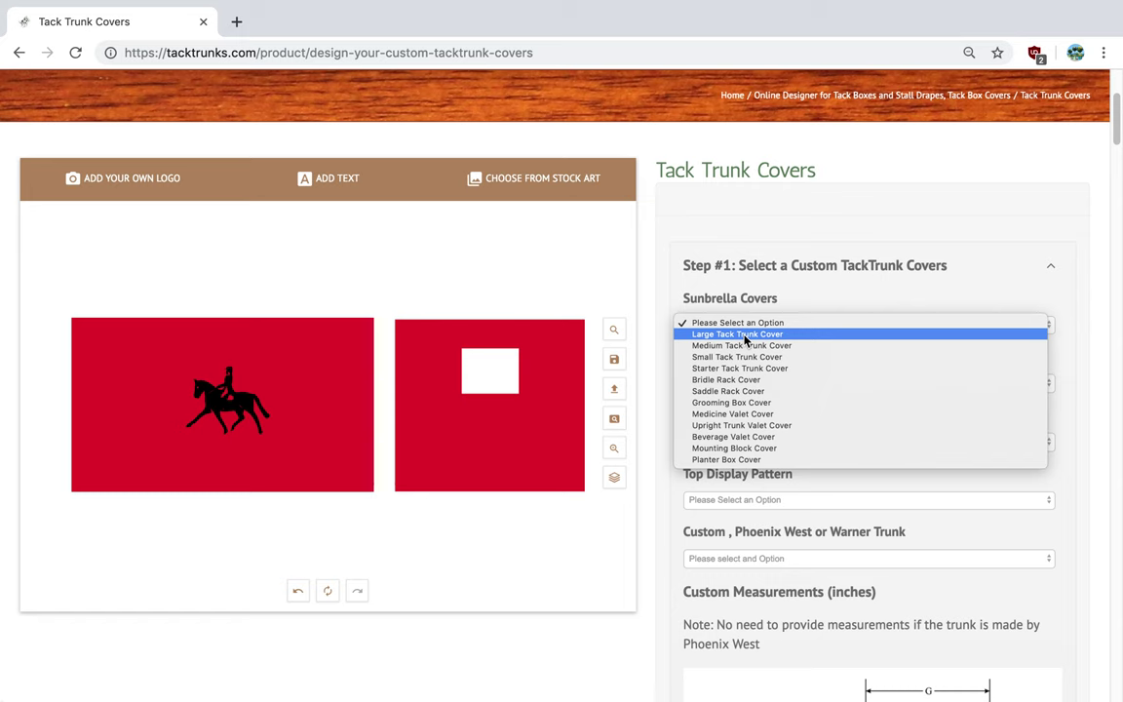
pyautogui.click(744, 335)
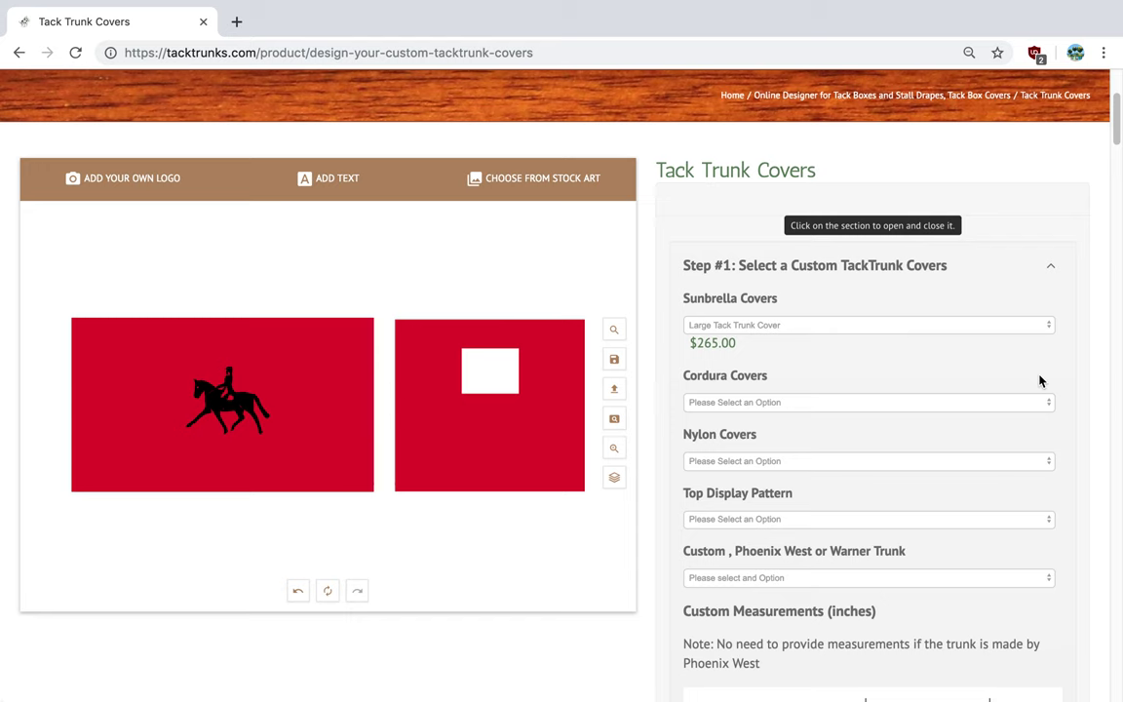
pyautogui.scroll(-2, 1105, 138)
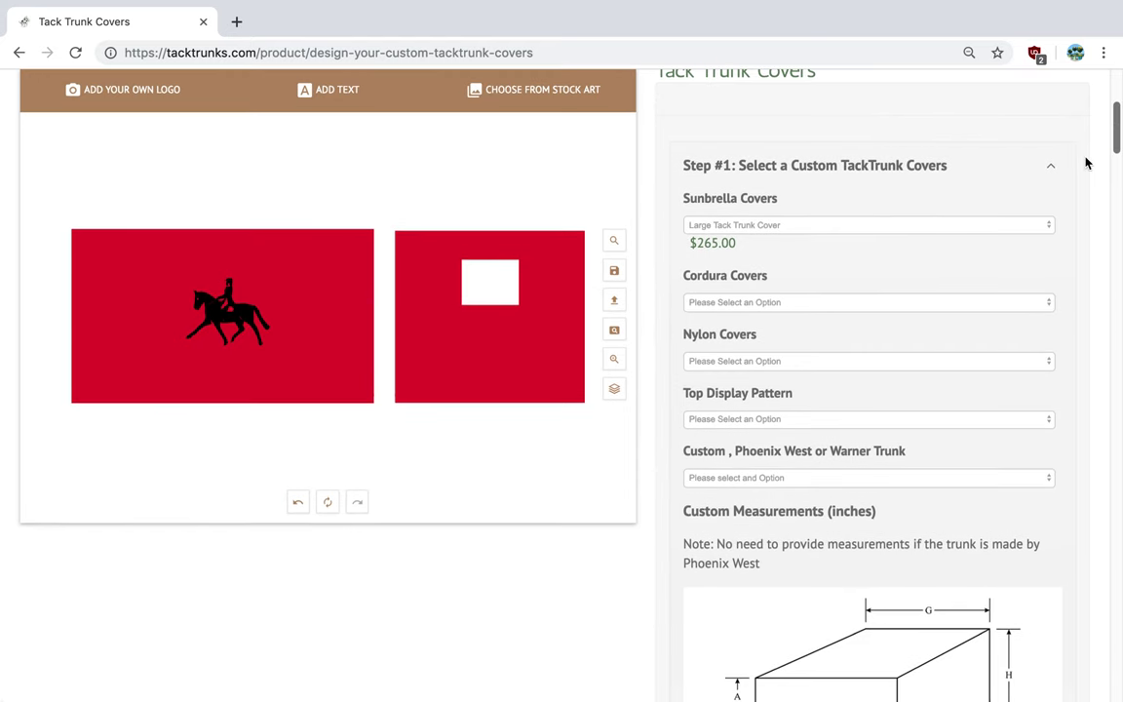
pyautogui.click(776, 421)
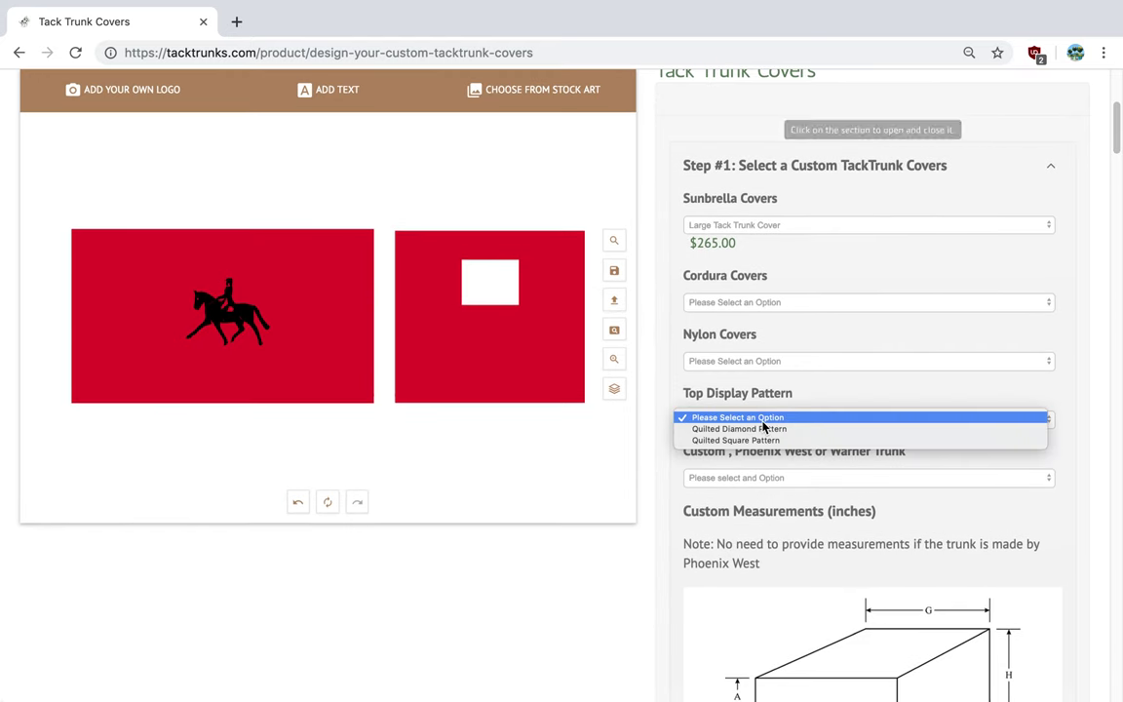
pyautogui.click(705, 441)
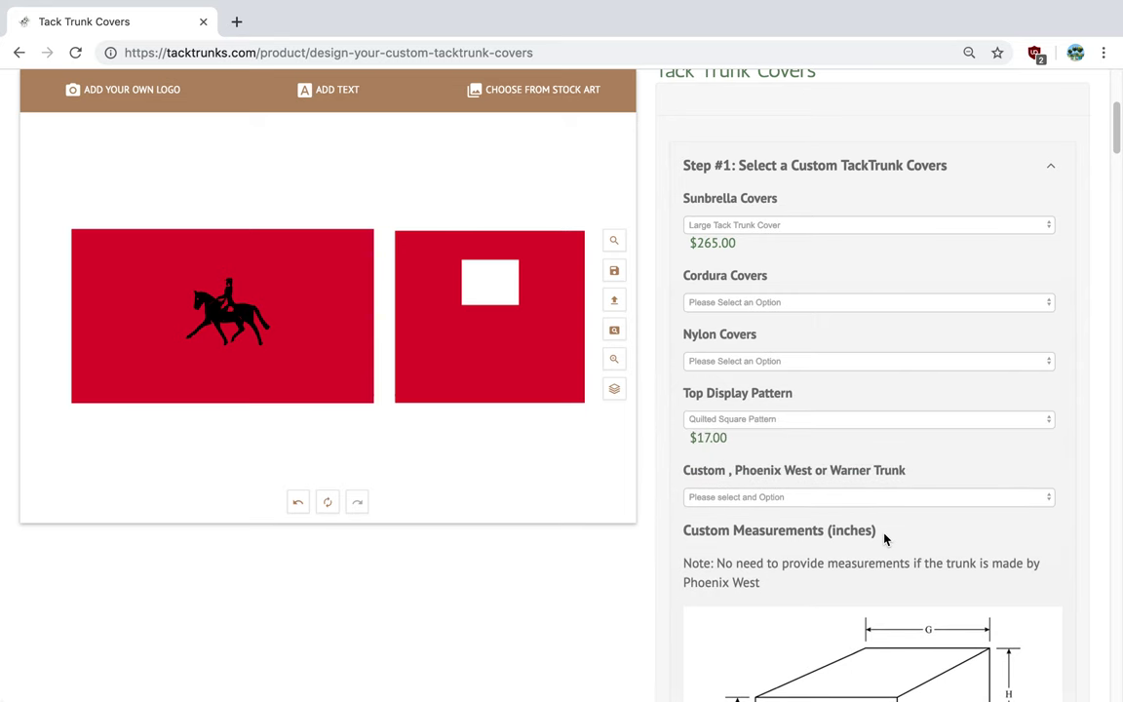
# - Leave the trunk make unselected, glance at measurement A, and close Step #1
pyautogui.moveTo(1118, 138); pyautogui.dragTo(1119, 158)
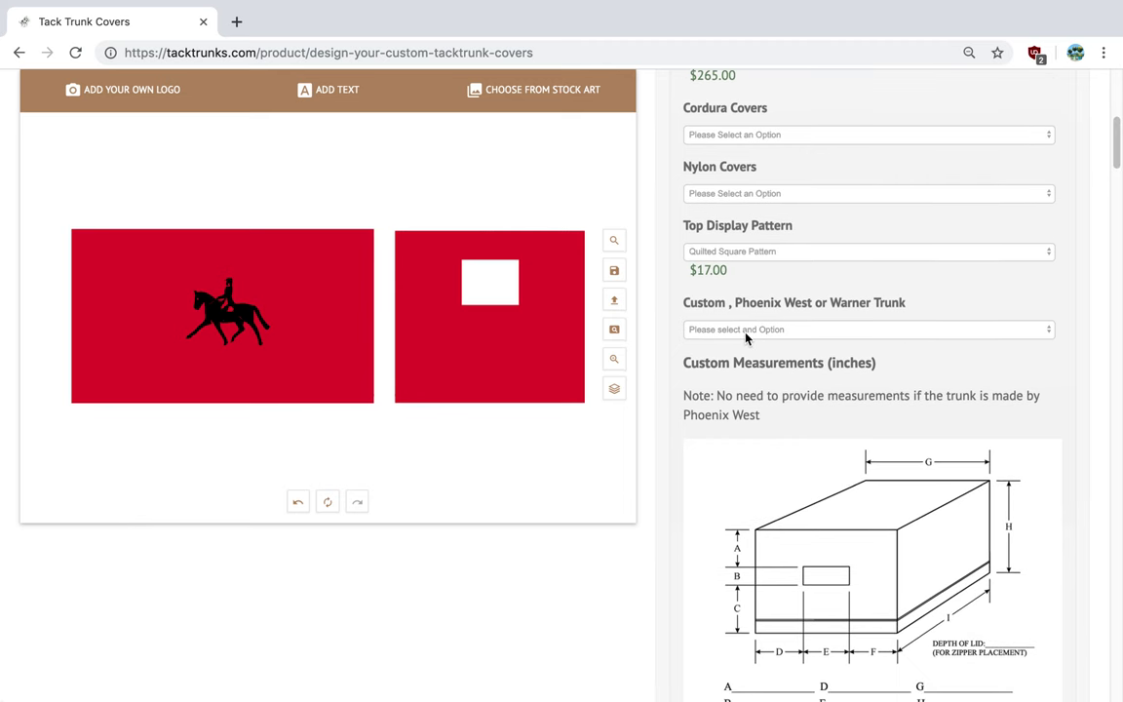
pyautogui.click(778, 332)
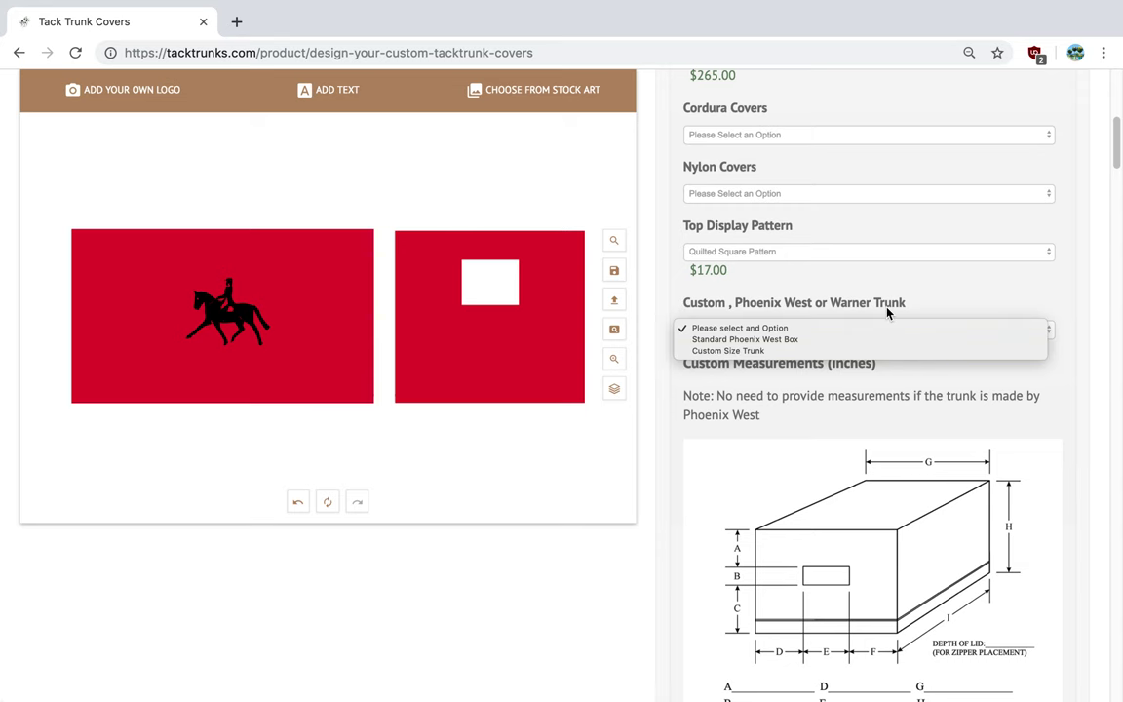
pyautogui.click(981, 292)
pyautogui.scroll(-3, 1013, 282)
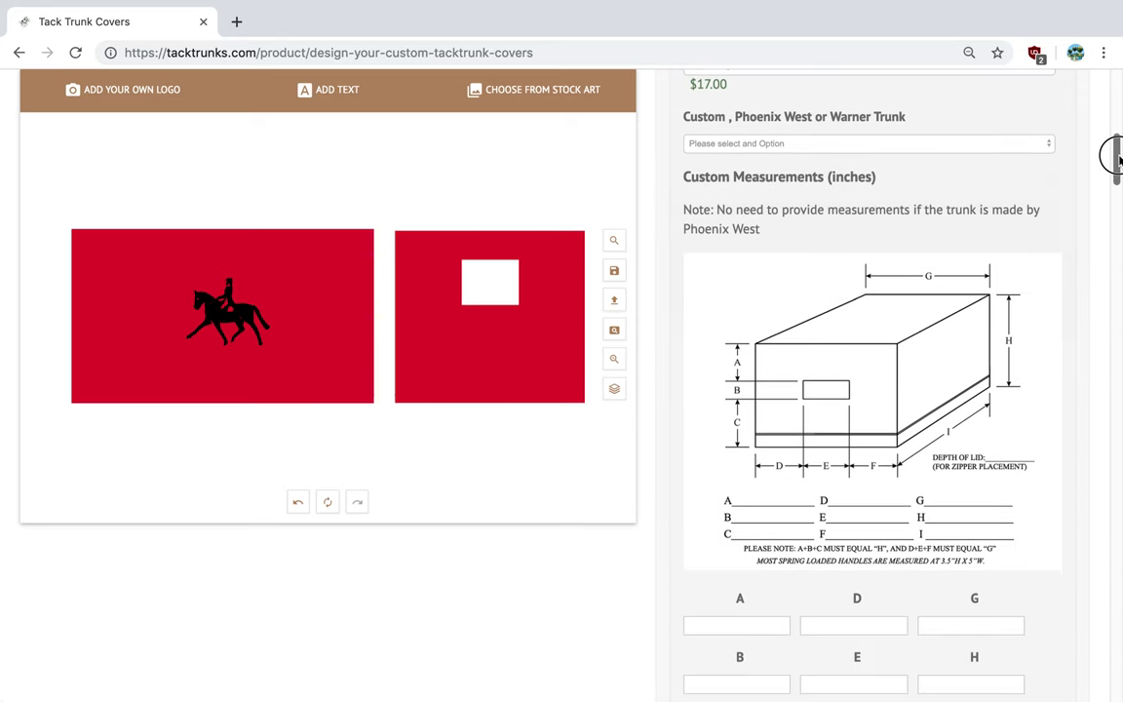
pyautogui.click(731, 570)
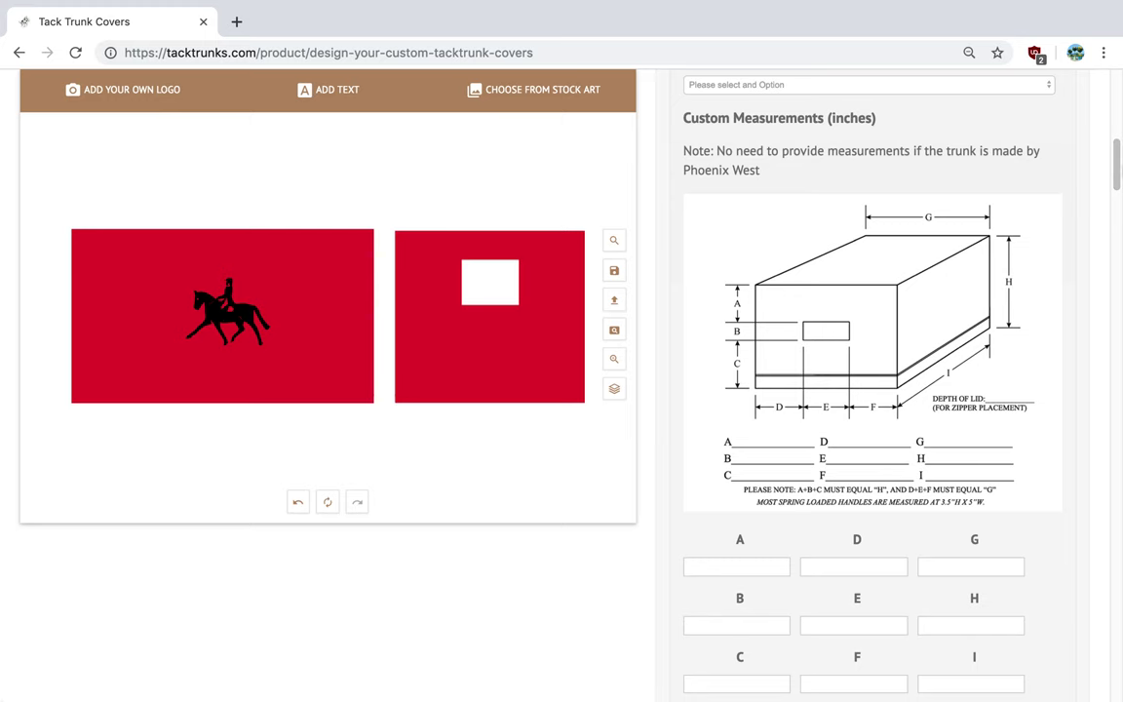
pyautogui.moveTo(1116, 179); pyautogui.dragTo(1112, 114)
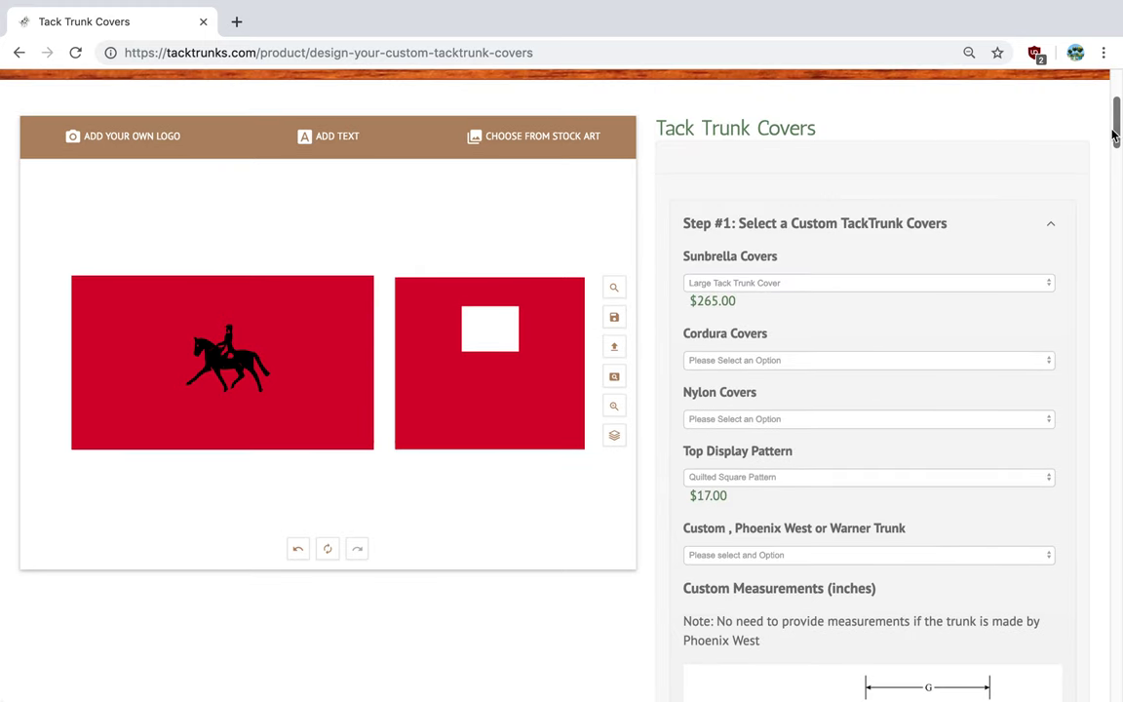
pyautogui.click(1048, 226)
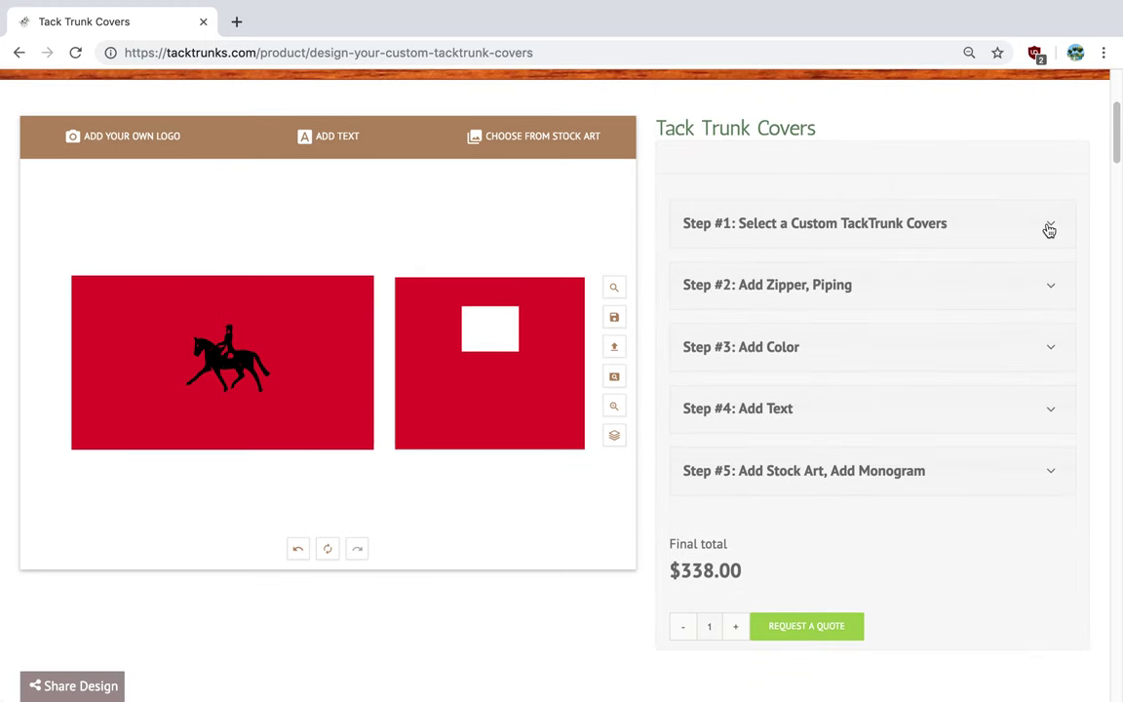
# - In Step #2, add a lid zipper, piping and a handle to the cover
pyautogui.click(828, 289)
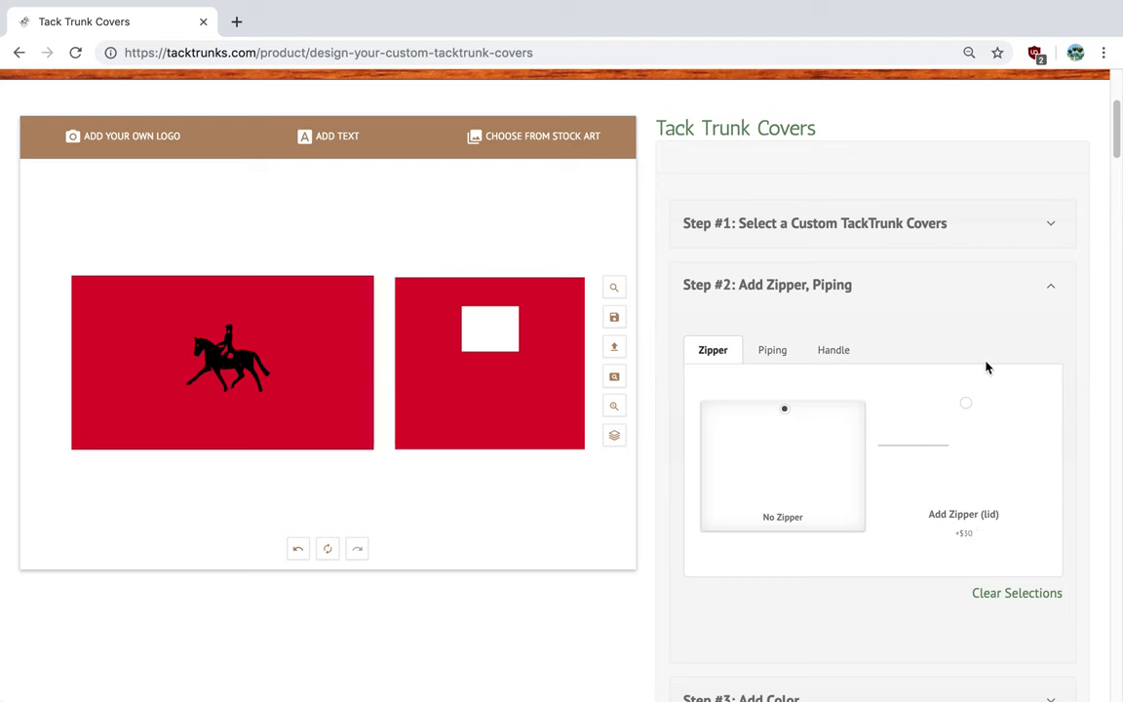
pyautogui.click(969, 405)
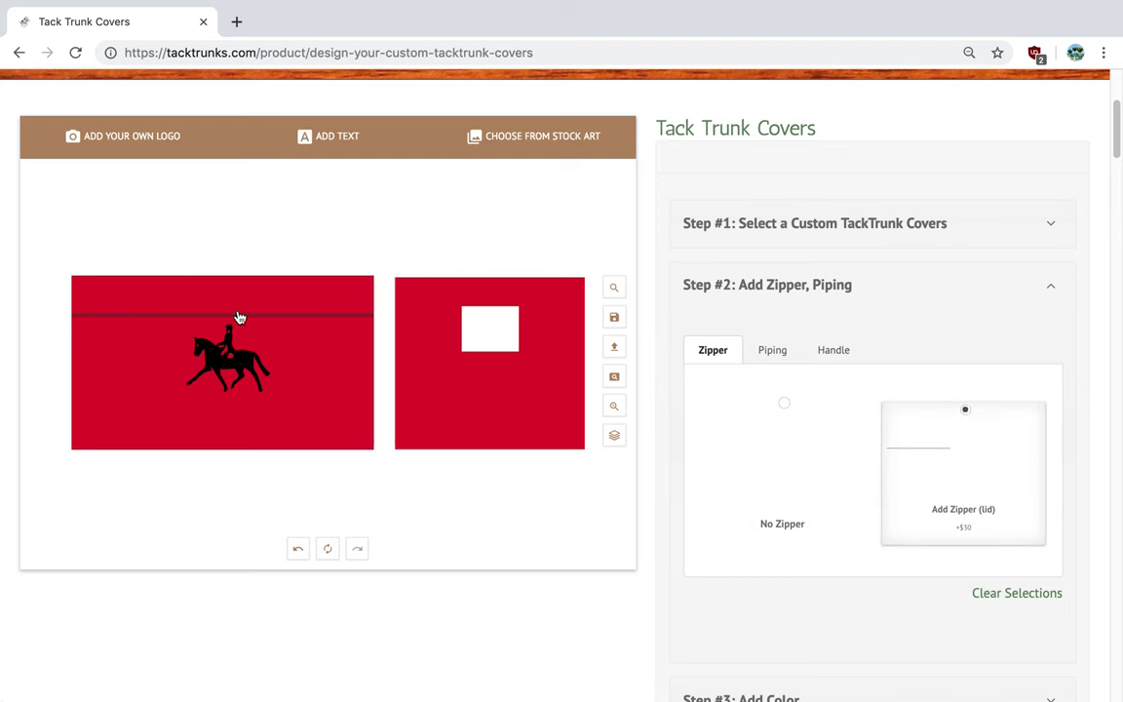
pyautogui.click(770, 353)
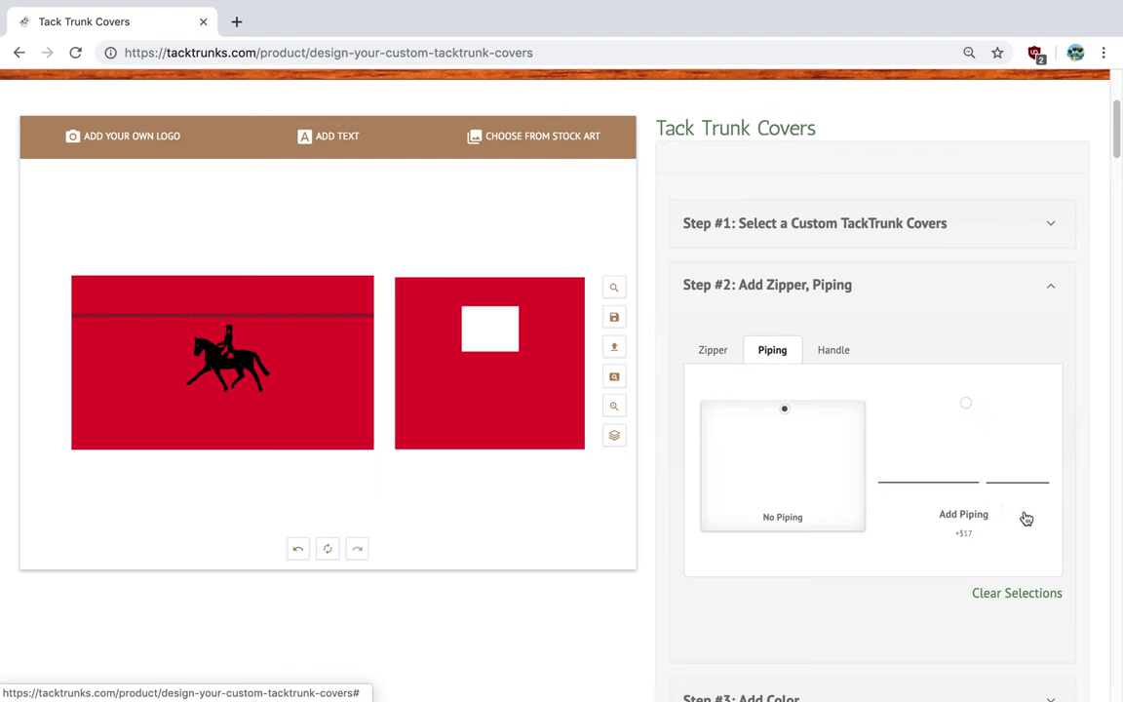
pyautogui.click(969, 407)
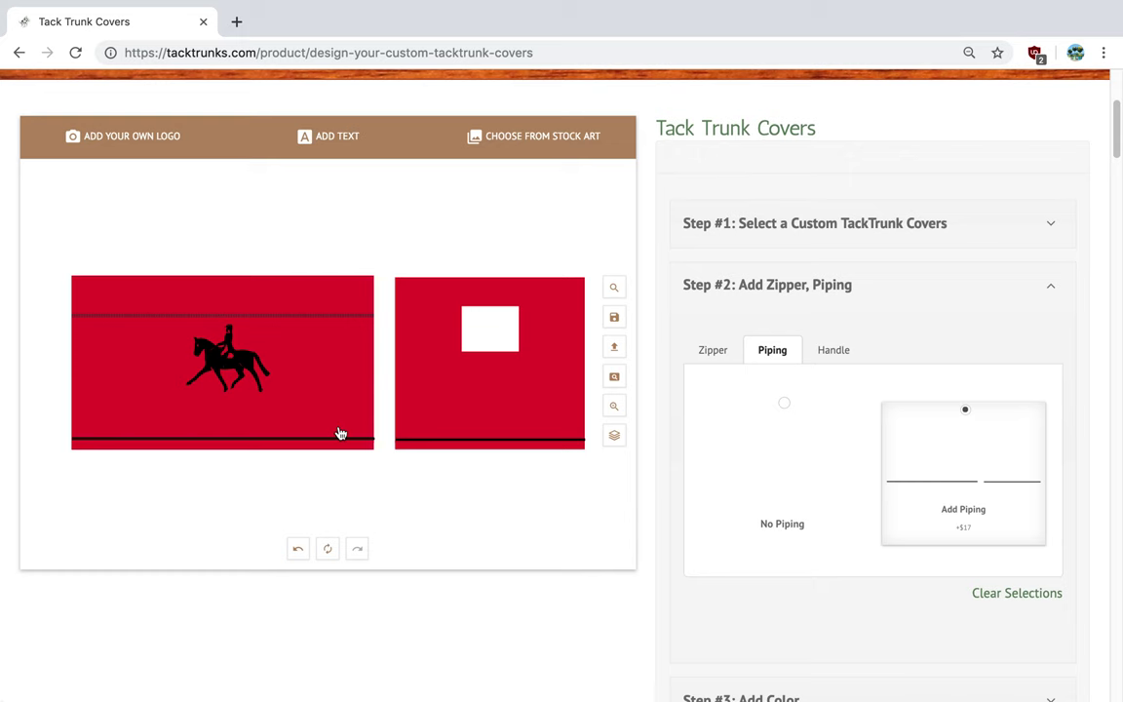
pyautogui.click(845, 353)
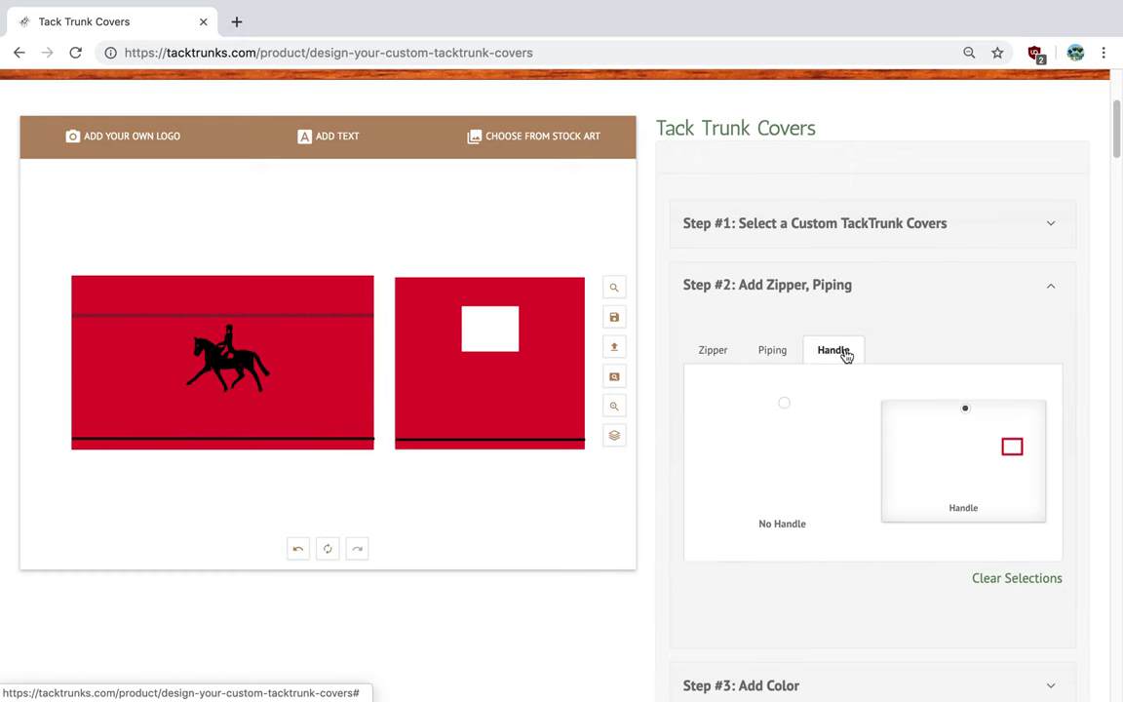
pyautogui.click(963, 409)
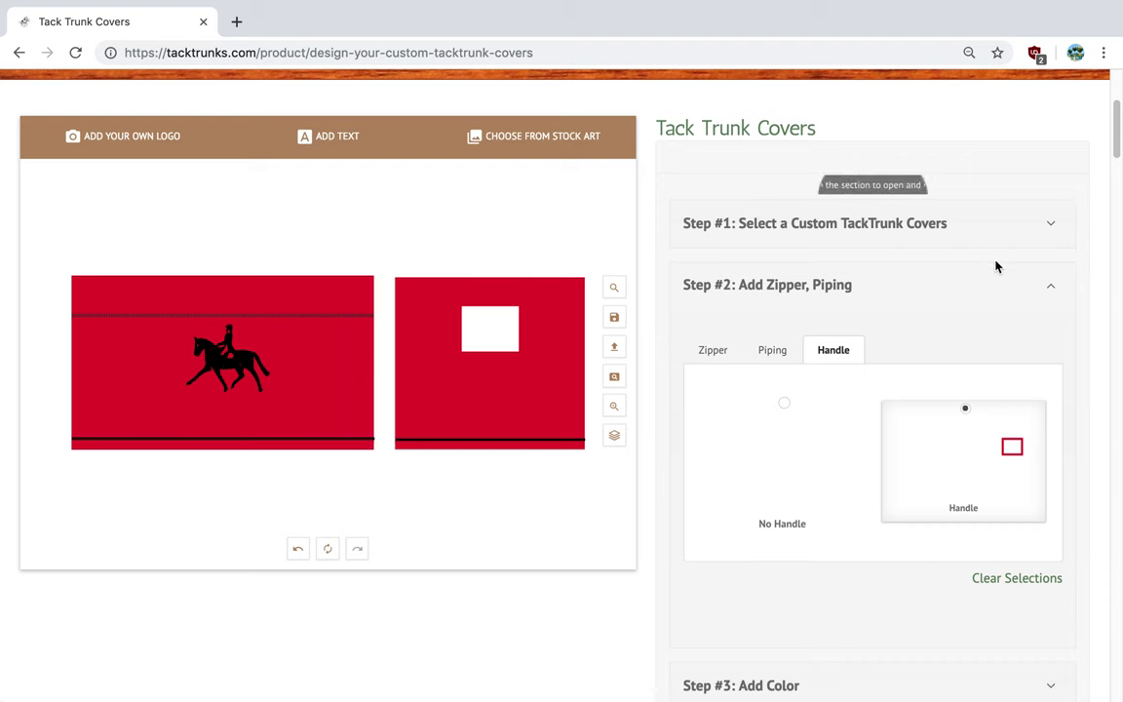
pyautogui.click(1052, 290)
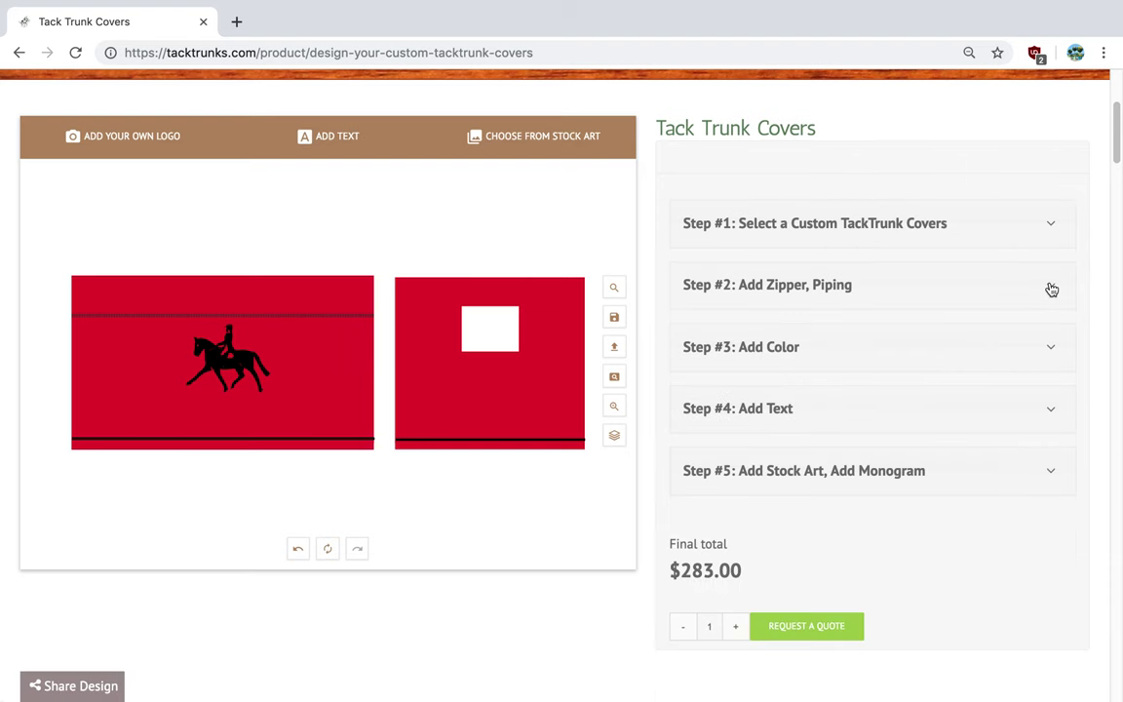
# - Set the cover base colour to Kelly green
pyautogui.click(777, 351)
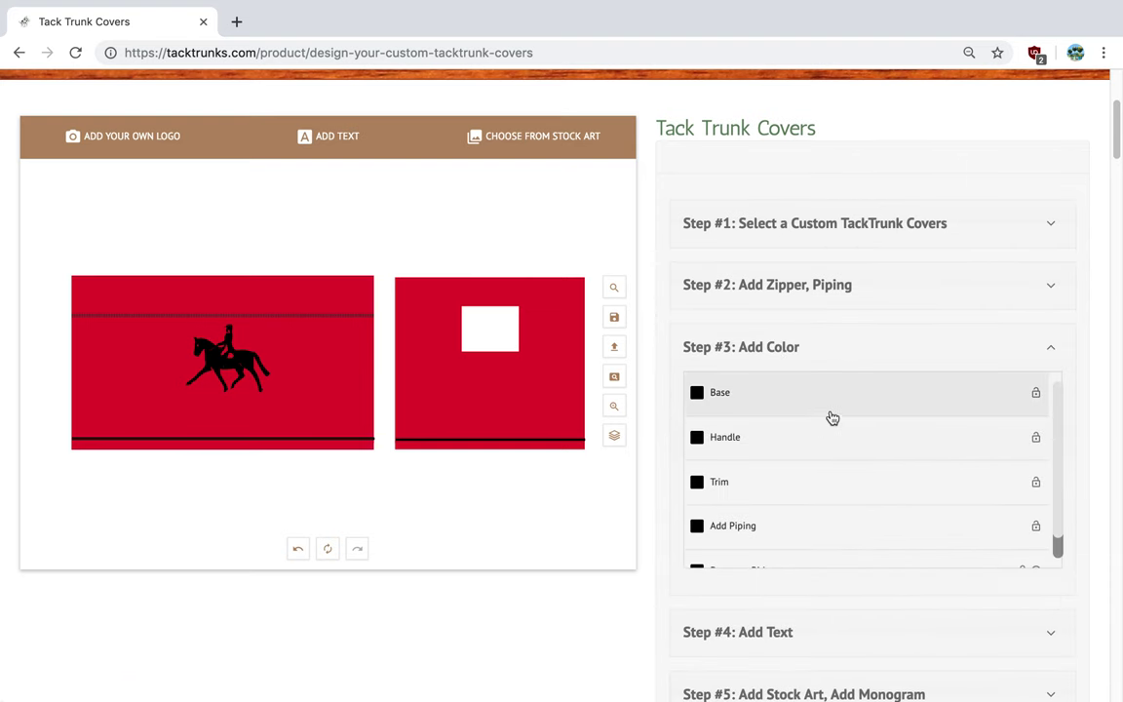
pyautogui.moveTo(1117, 112); pyautogui.dragTo(1118, 136)
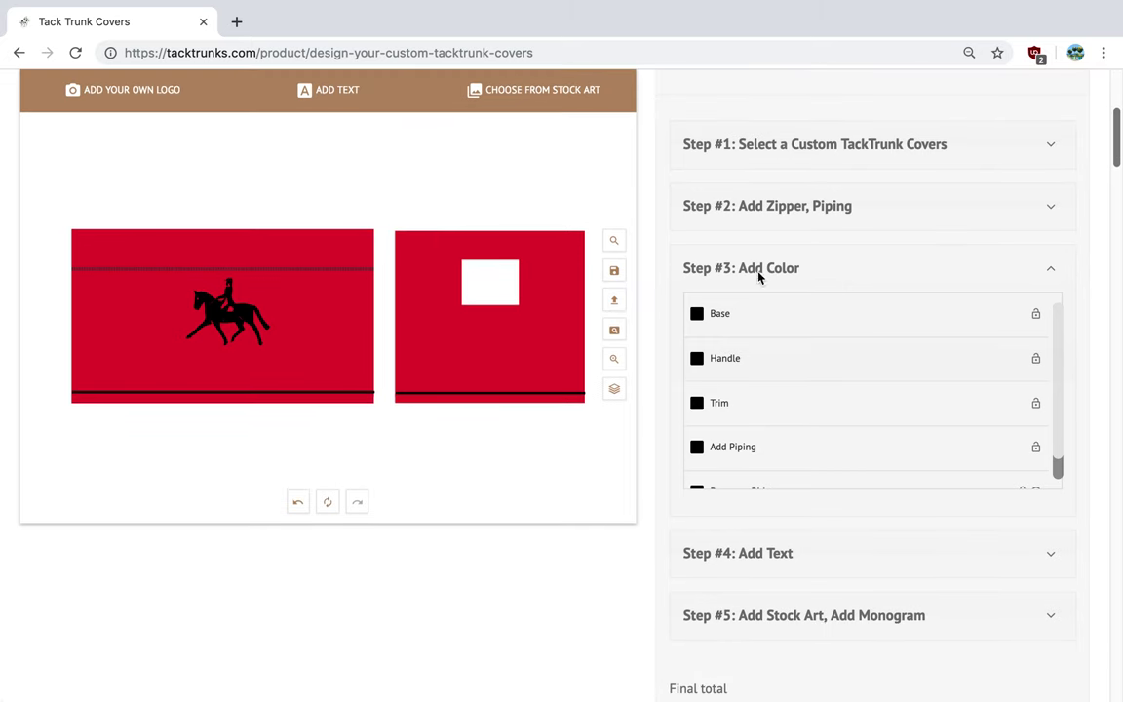
pyautogui.click(698, 320)
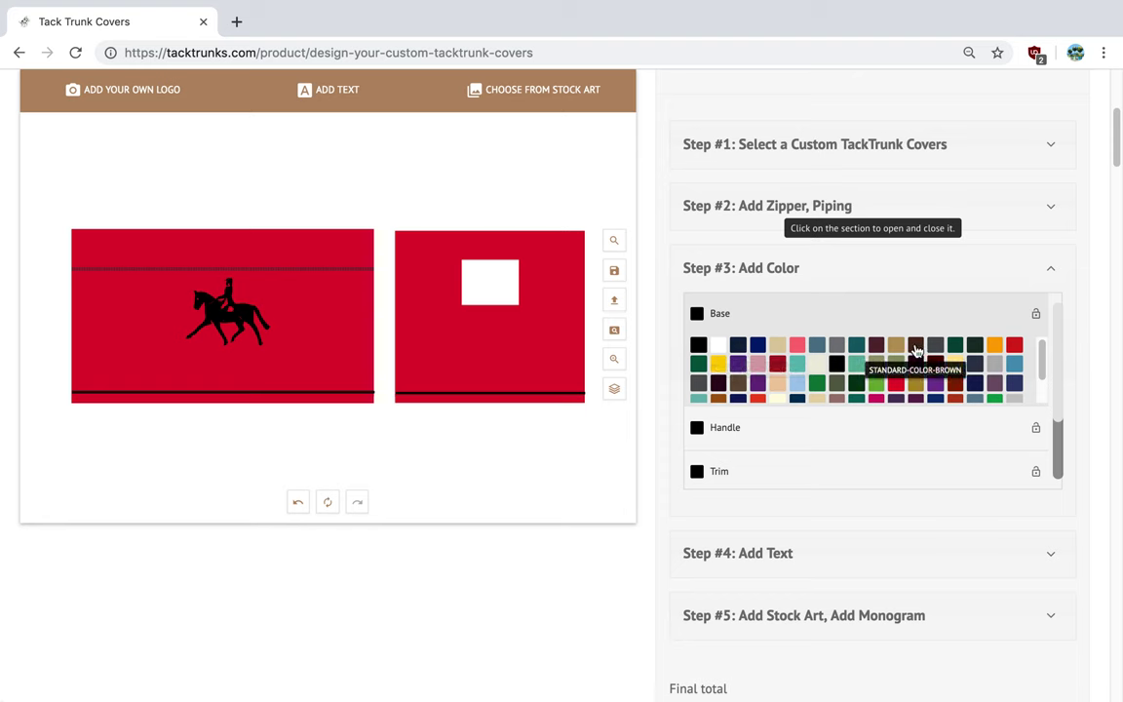
pyautogui.click(972, 349)
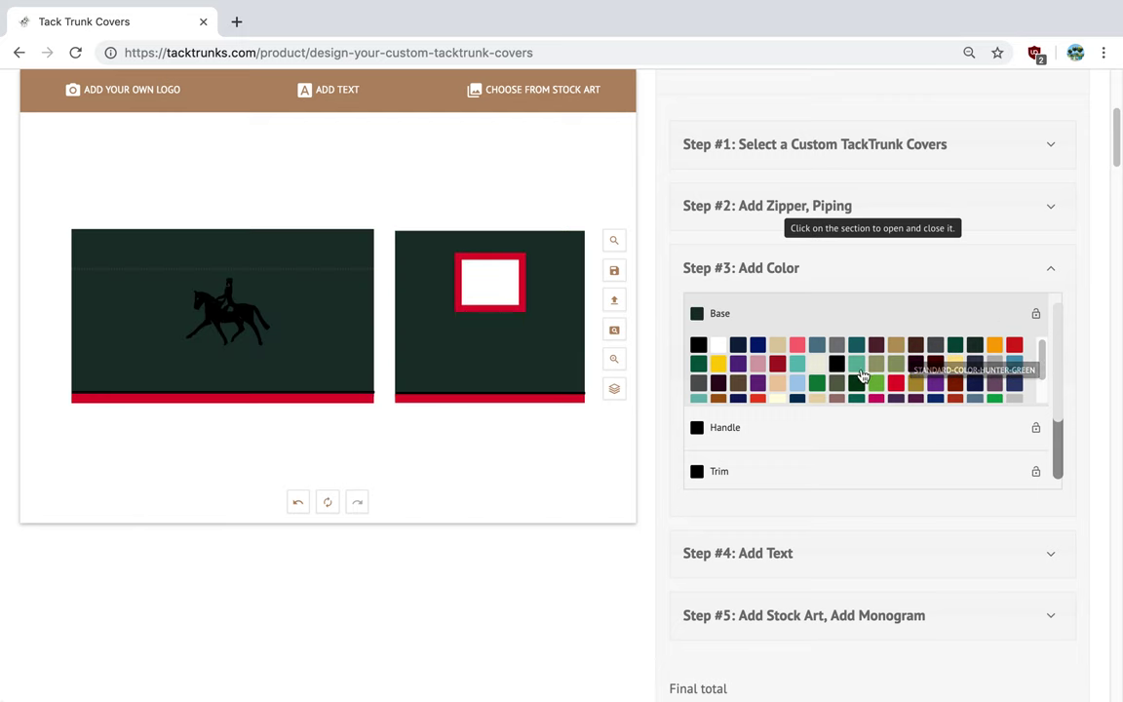
pyautogui.click(700, 369)
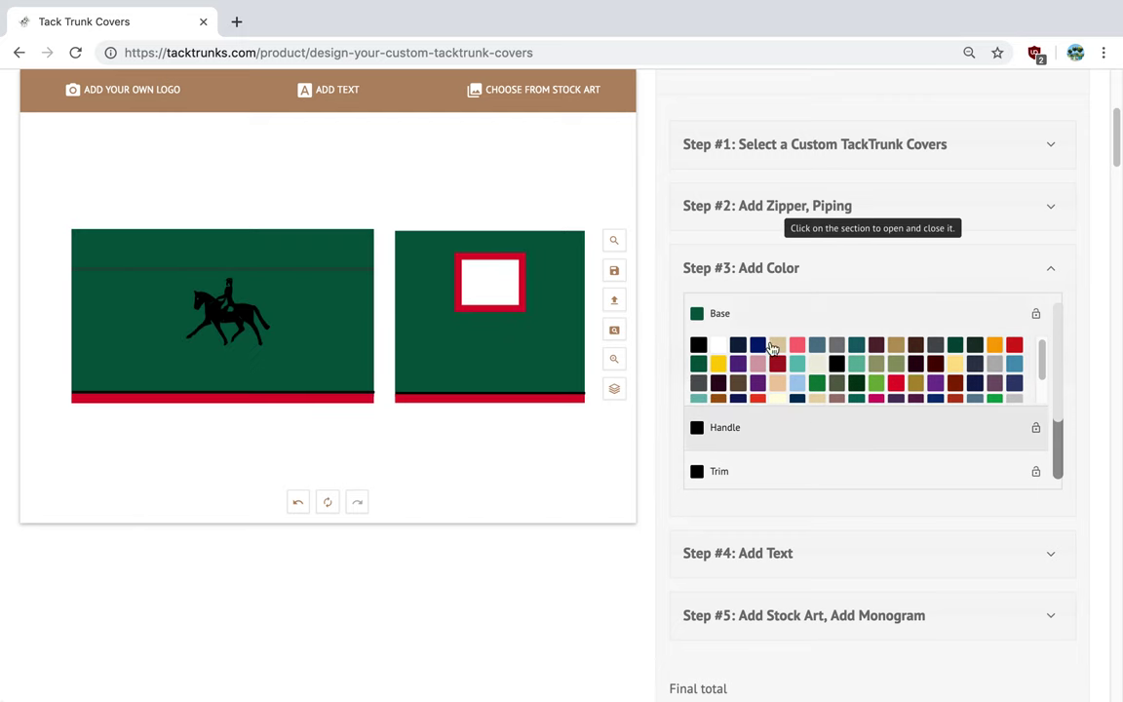
pyautogui.click(698, 314)
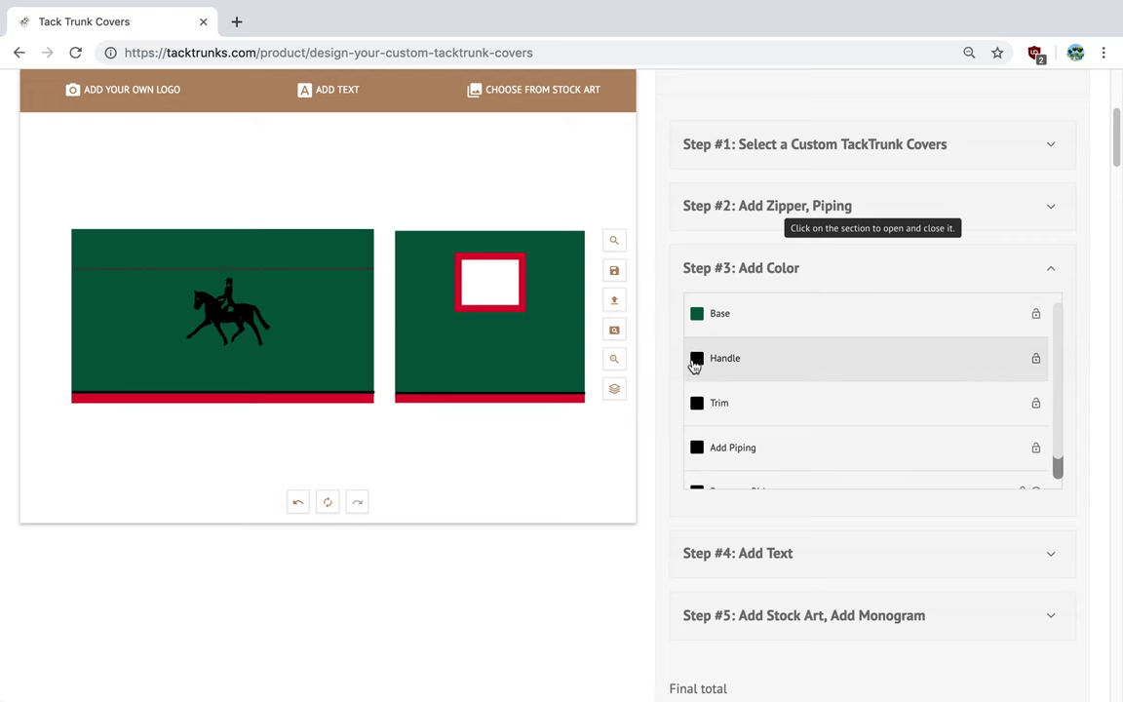
# - Make both the handle and the trim red
pyautogui.click(698, 363)
pyautogui.click(698, 410)
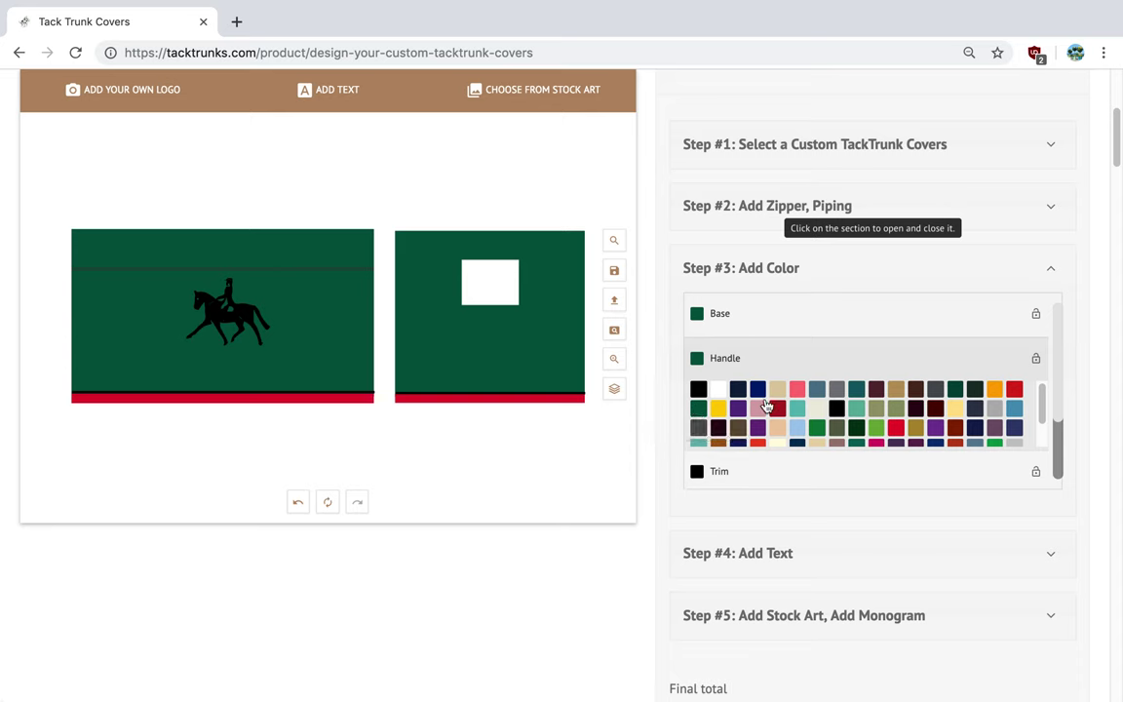
pyautogui.click(1015, 389)
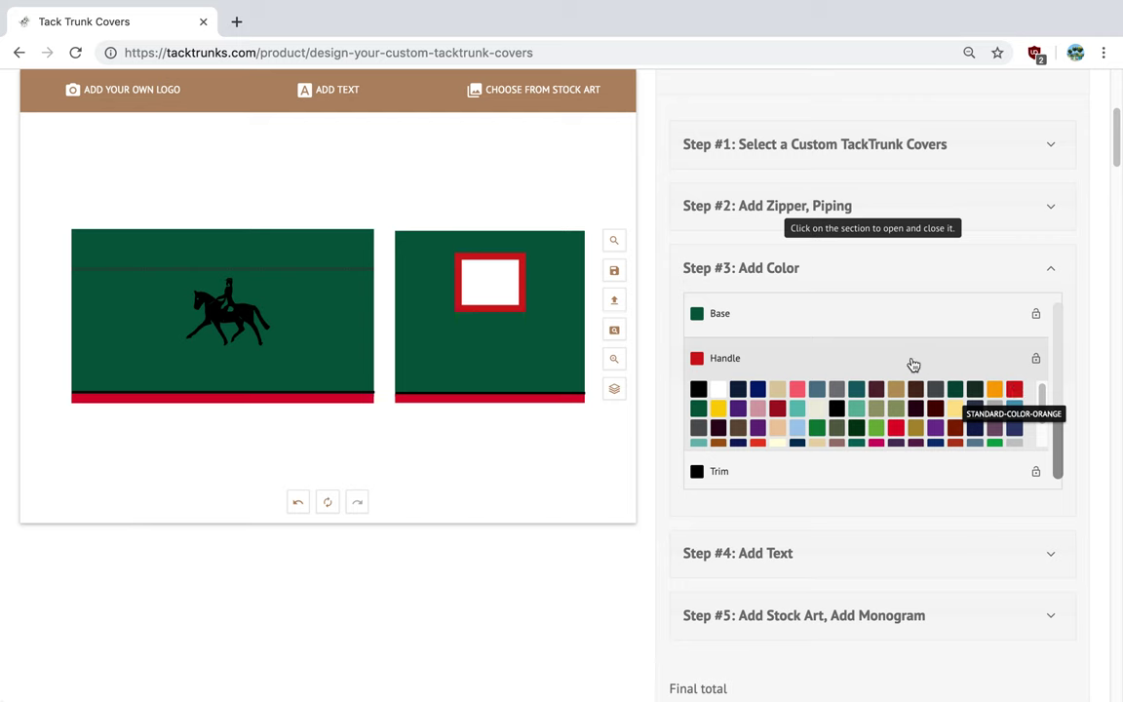
pyautogui.click(702, 366)
pyautogui.click(697, 402)
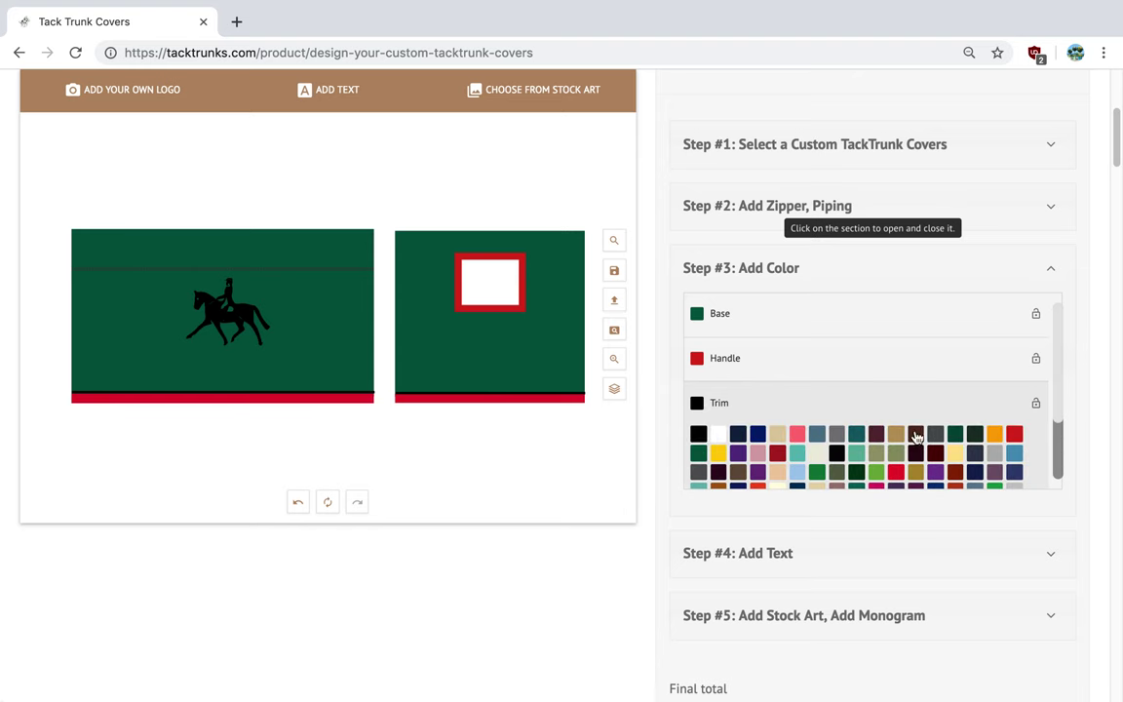
pyautogui.click(1015, 435)
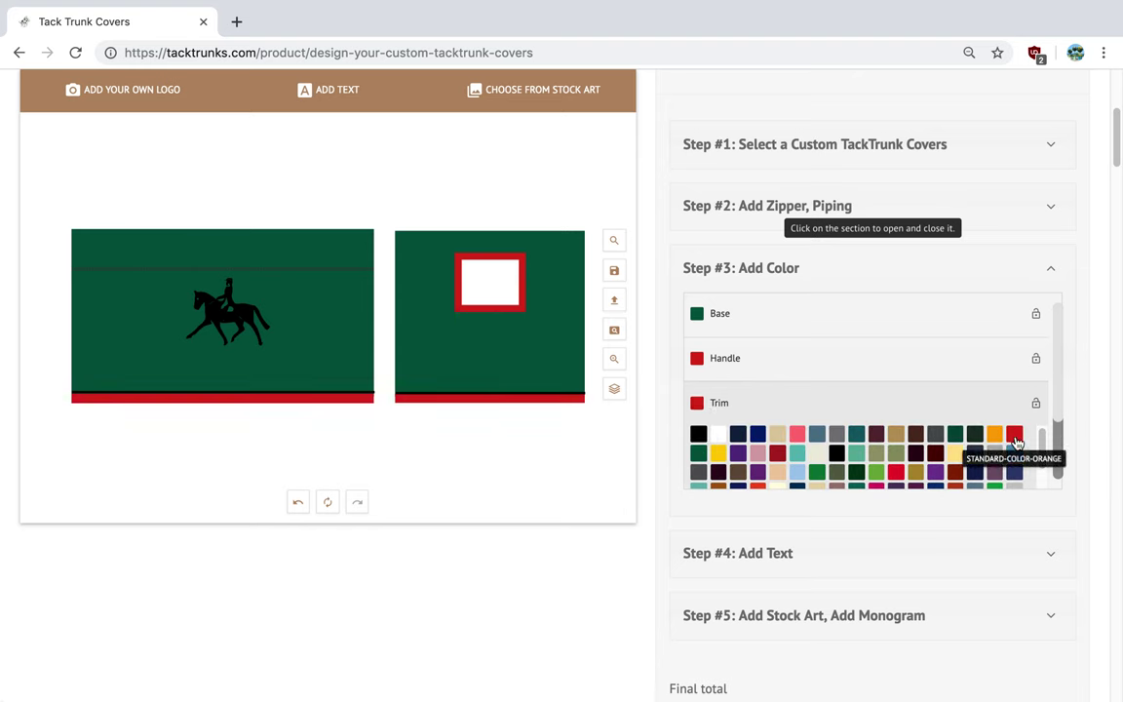
pyautogui.click(702, 402)
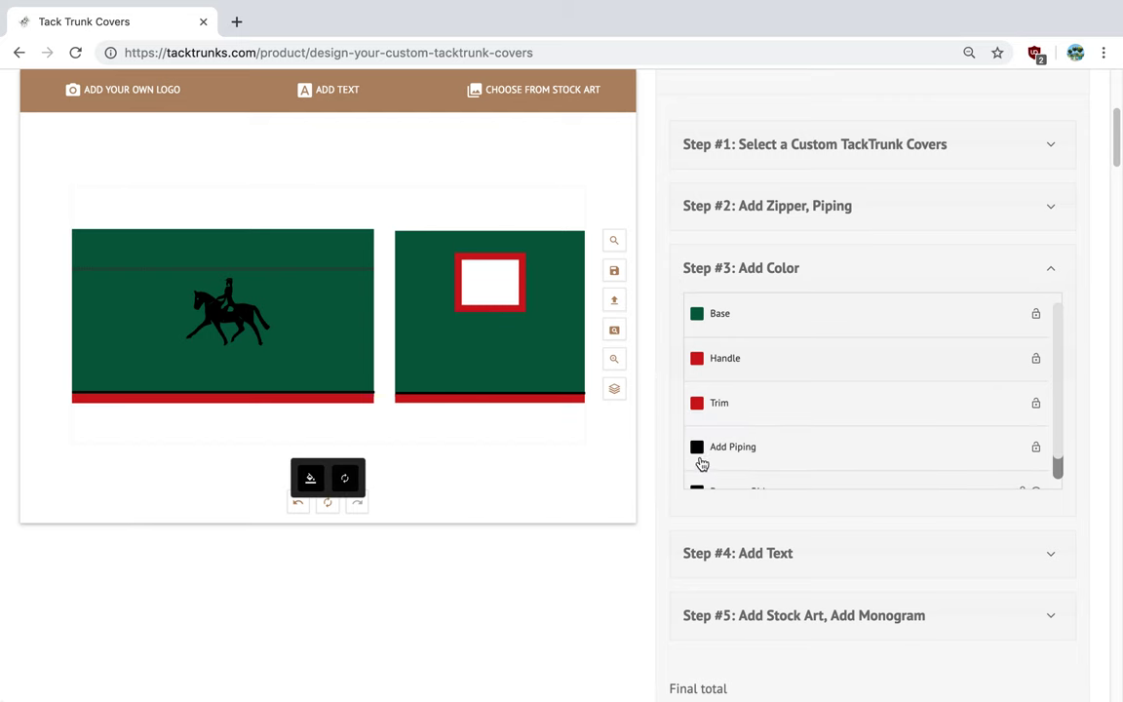
pyautogui.click(698, 452)
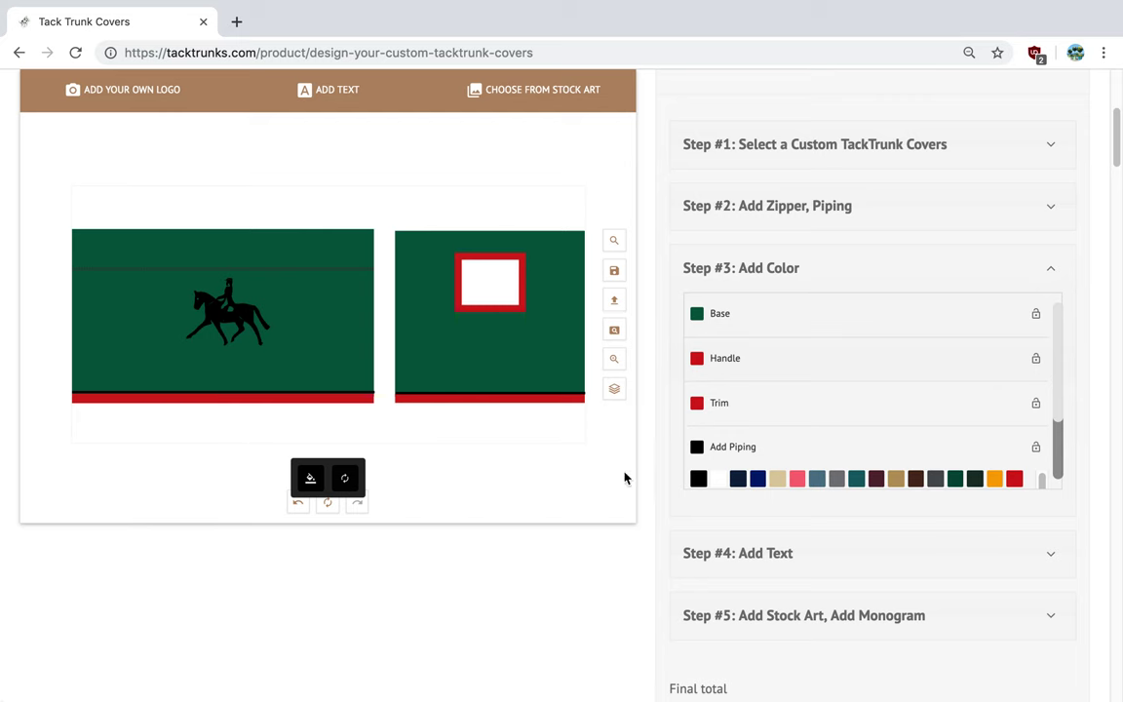
# - Enlarge the dressage rider graphic slightly and nudge it lower on the left panel
pyautogui.click(221, 322)
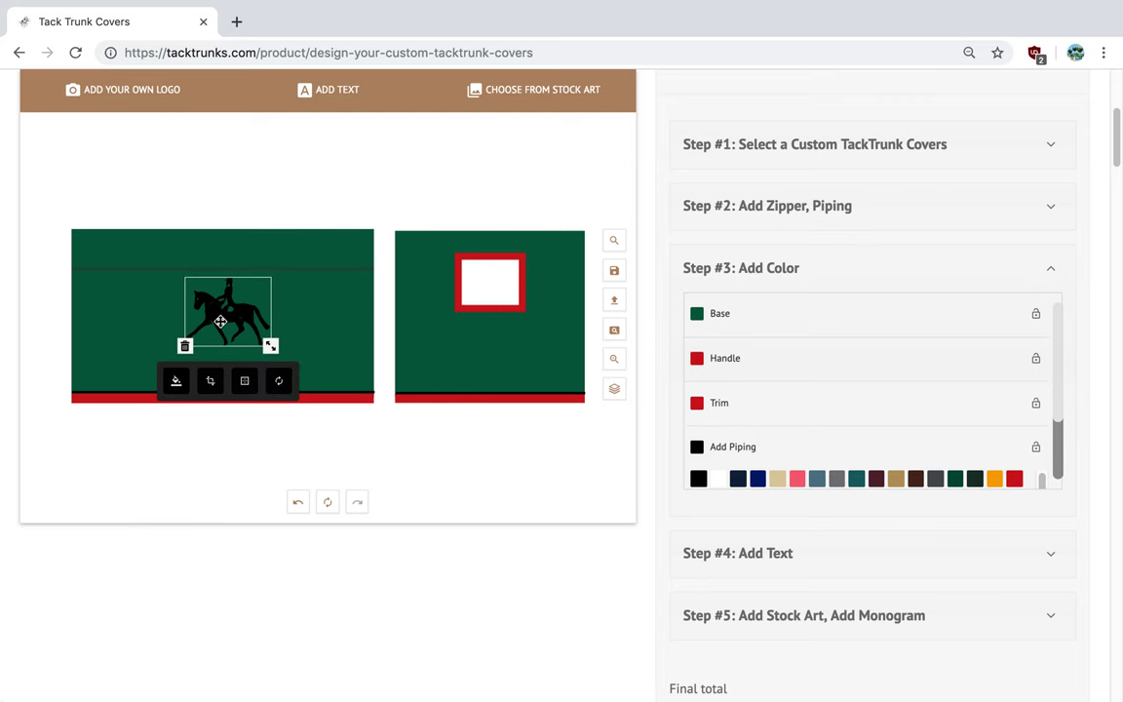
pyautogui.moveTo(271, 347); pyautogui.dragTo(237, 328)
pyautogui.click(479, 499)
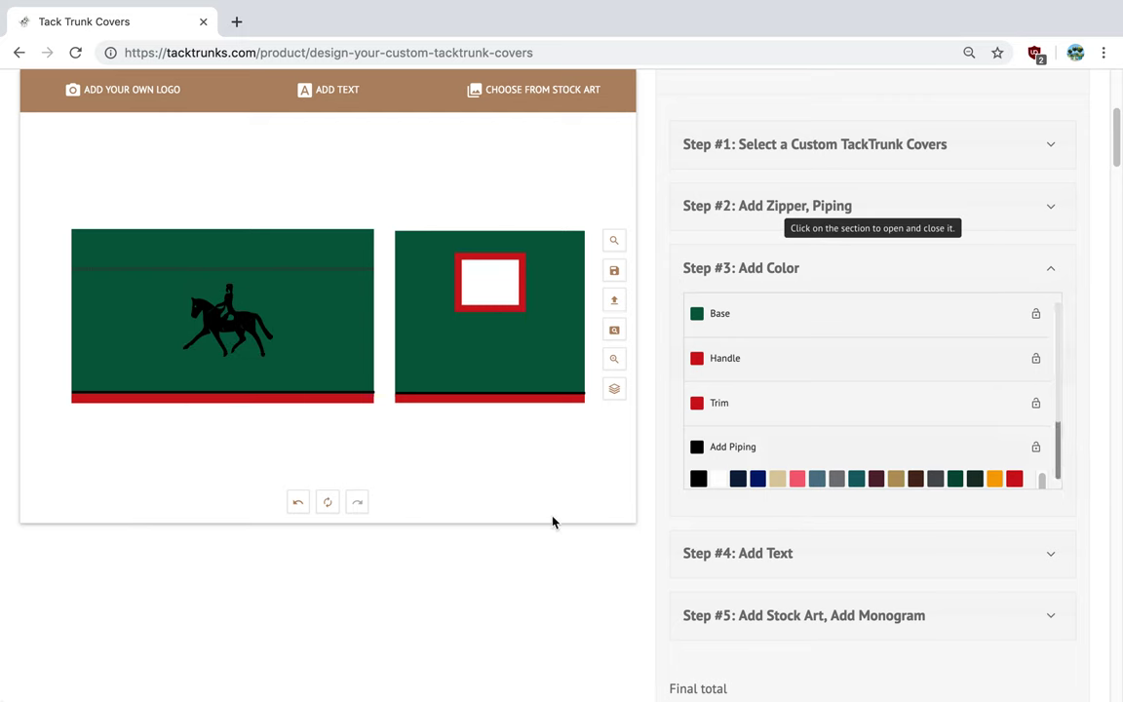
# - Close the piping colour choices and select the dressage rider for recolouring
pyautogui.click(694, 446)
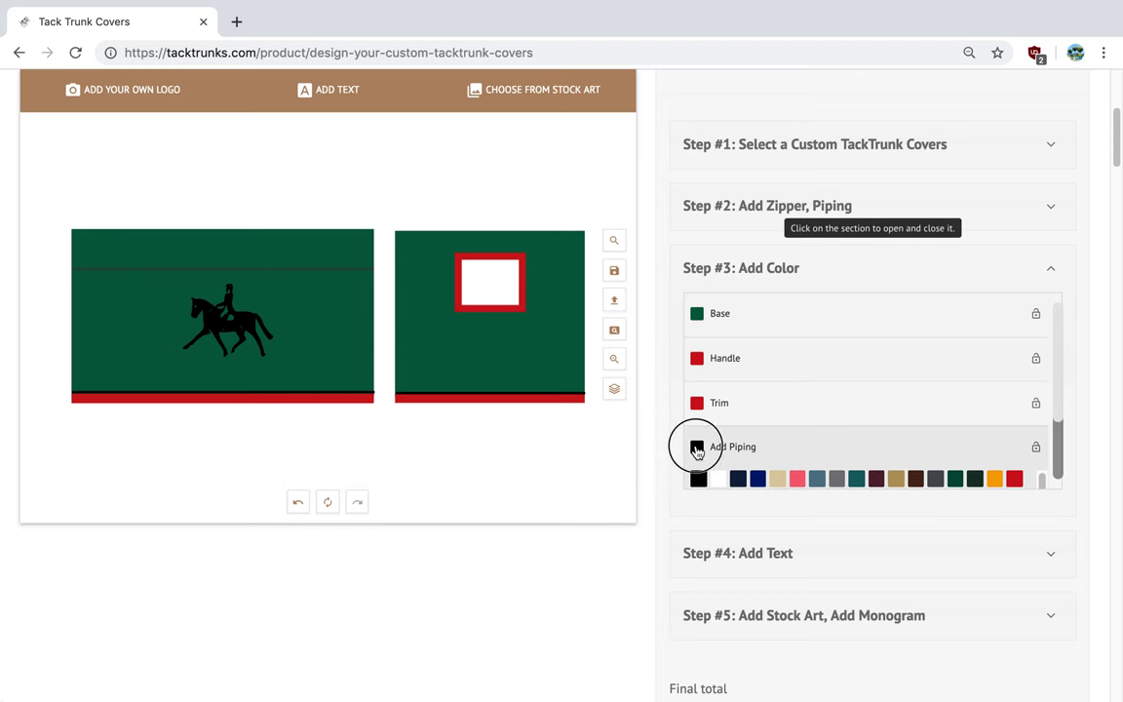
pyautogui.click(1062, 475)
pyautogui.scroll(-2, 1061, 473)
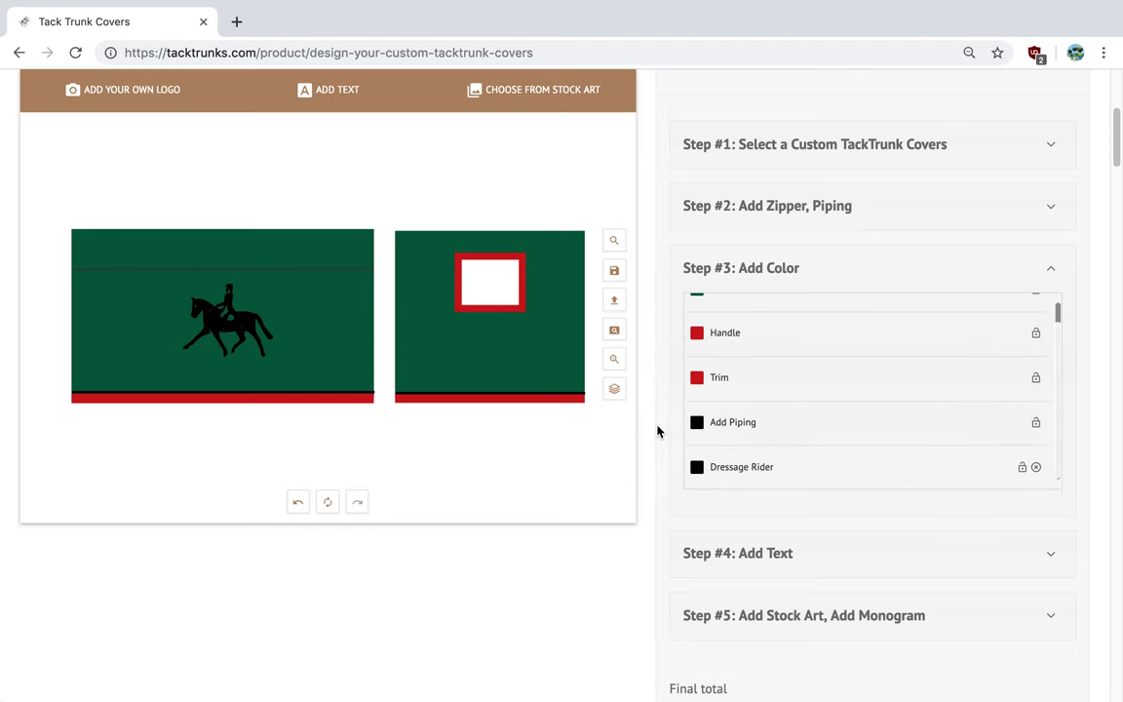
pyautogui.click(726, 472)
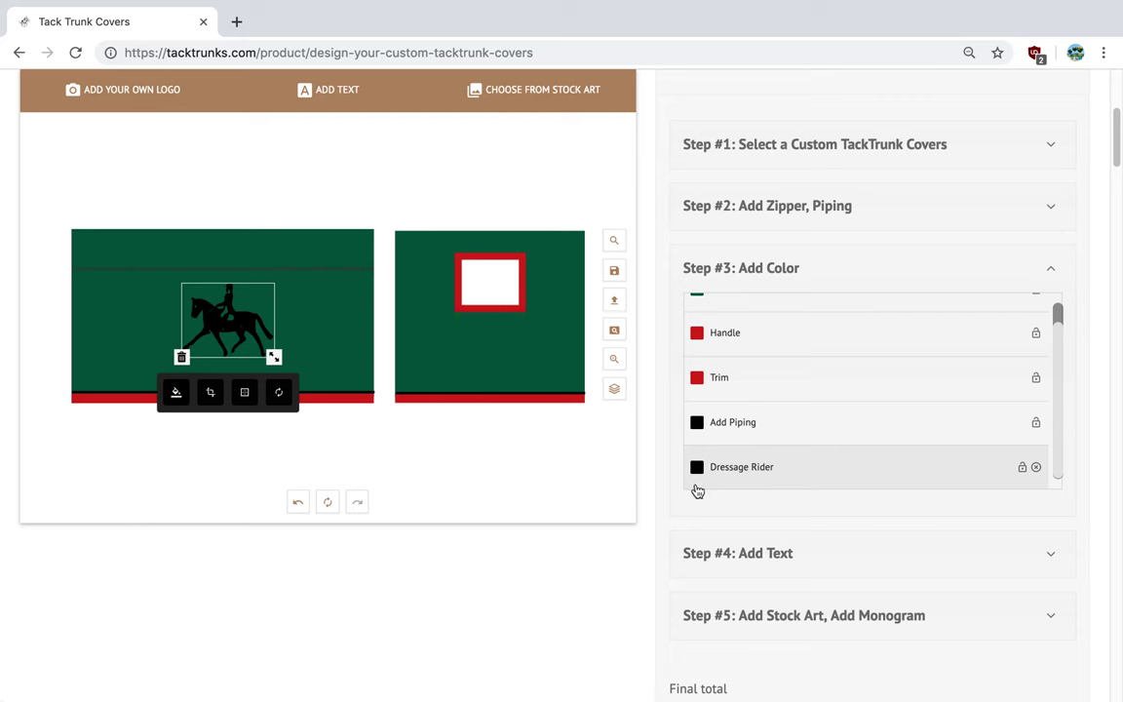
pyautogui.click(696, 472)
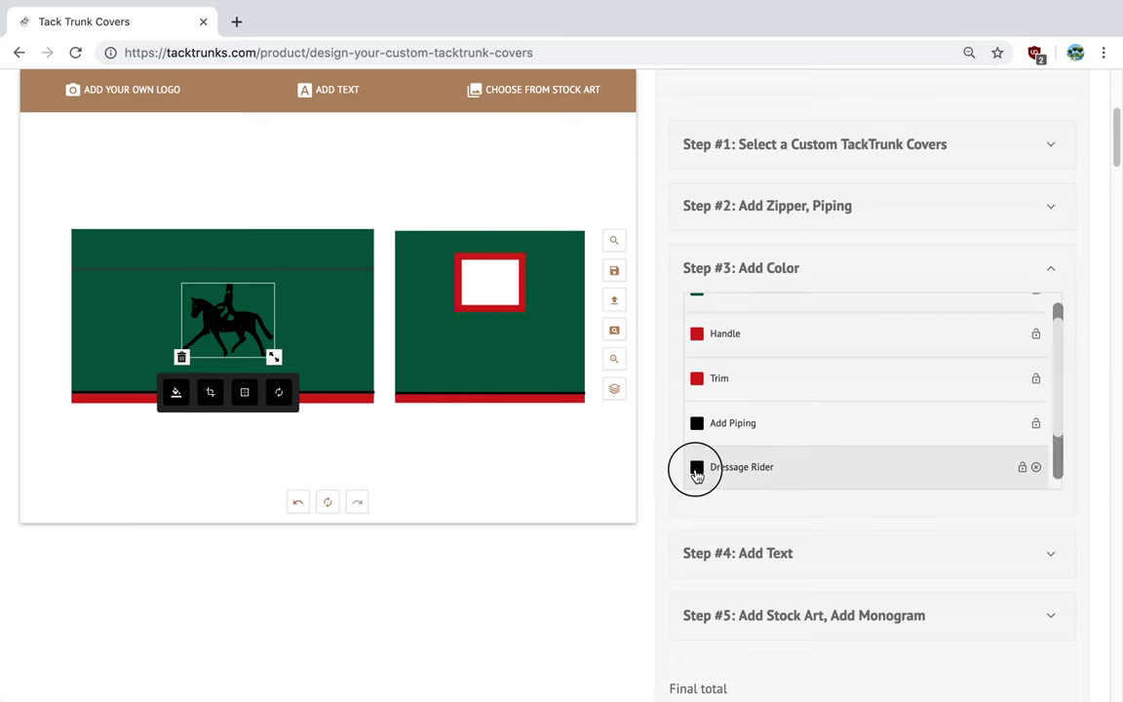
pyautogui.click(175, 394)
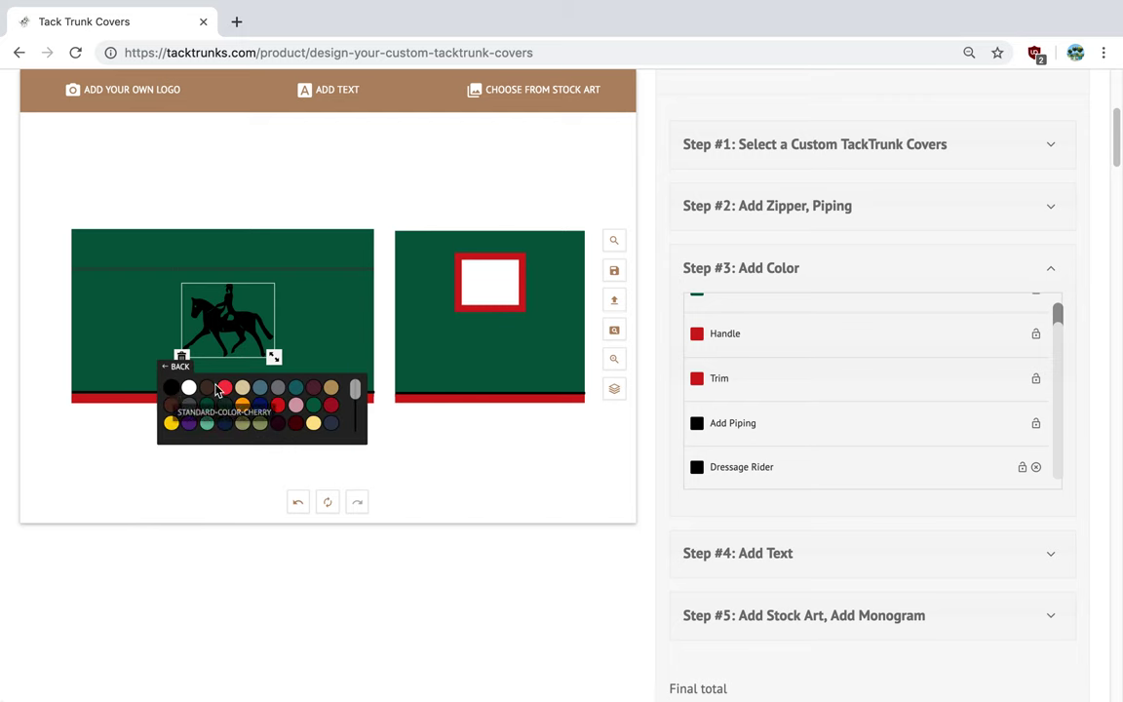
pyautogui.click(194, 389)
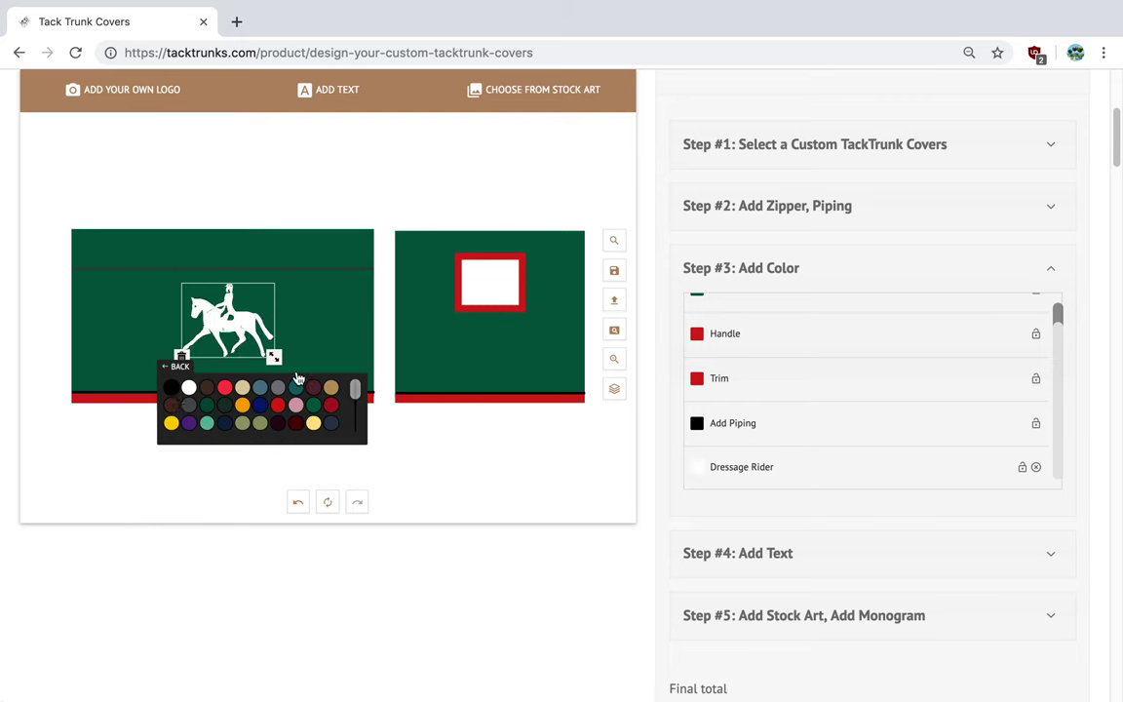
pyautogui.click(243, 389)
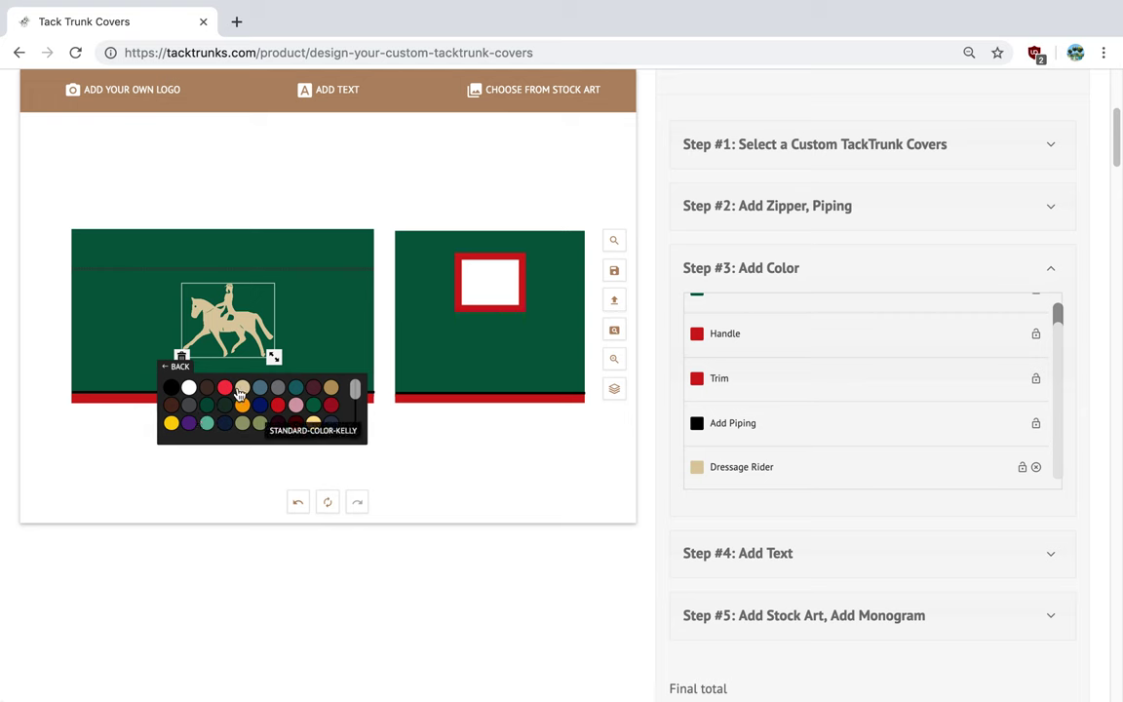
pyautogui.click(170, 387)
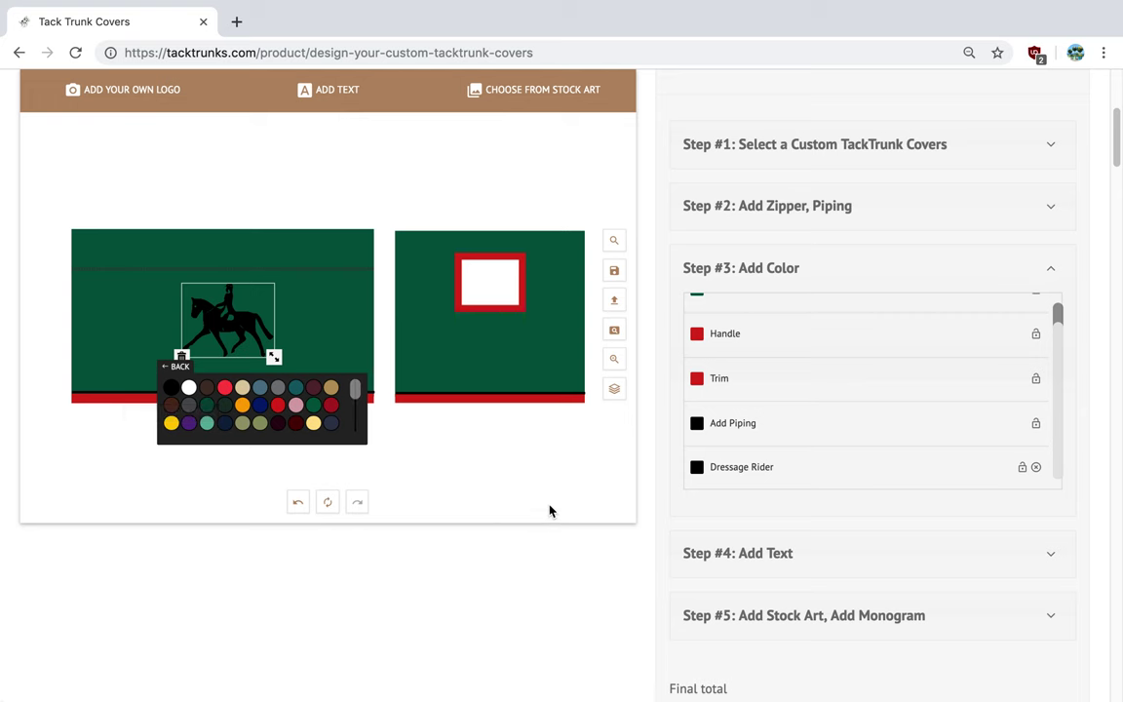
pyautogui.click(584, 493)
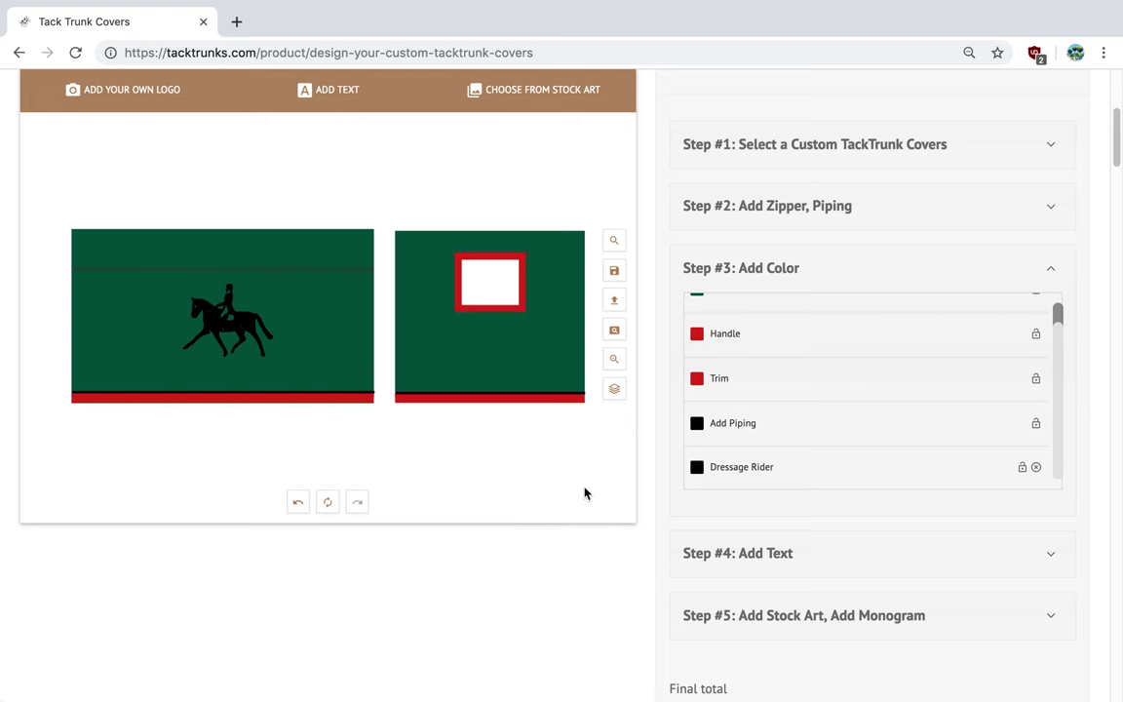
pyautogui.click(236, 311)
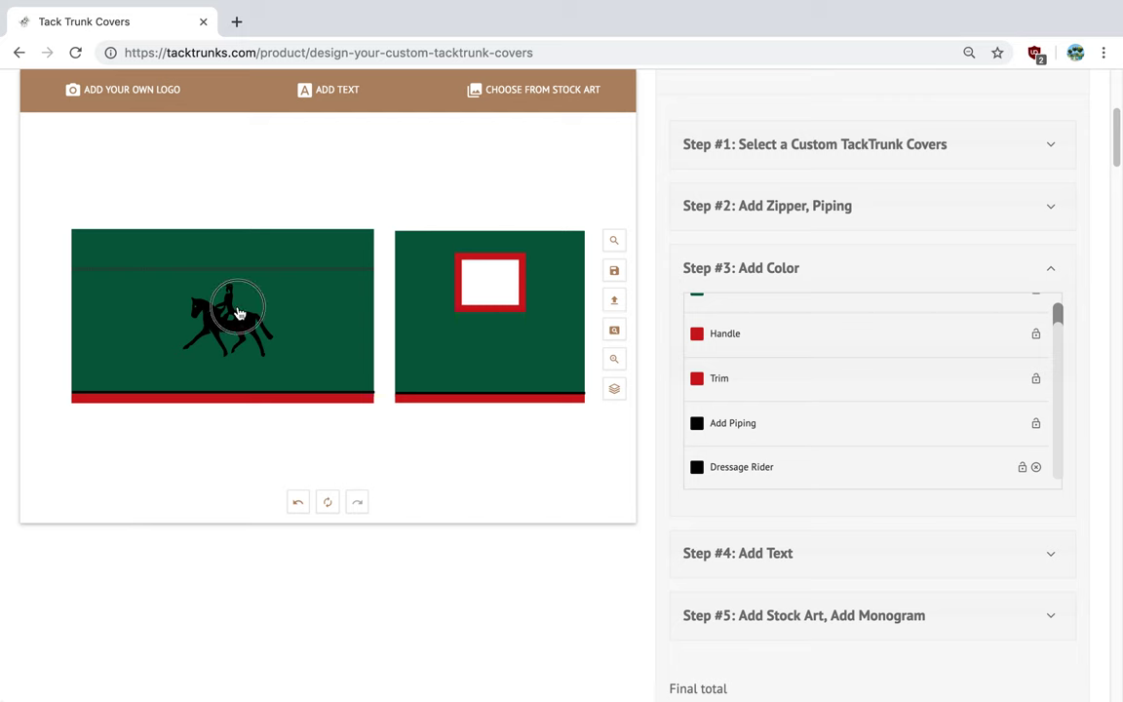
pyautogui.click(471, 451)
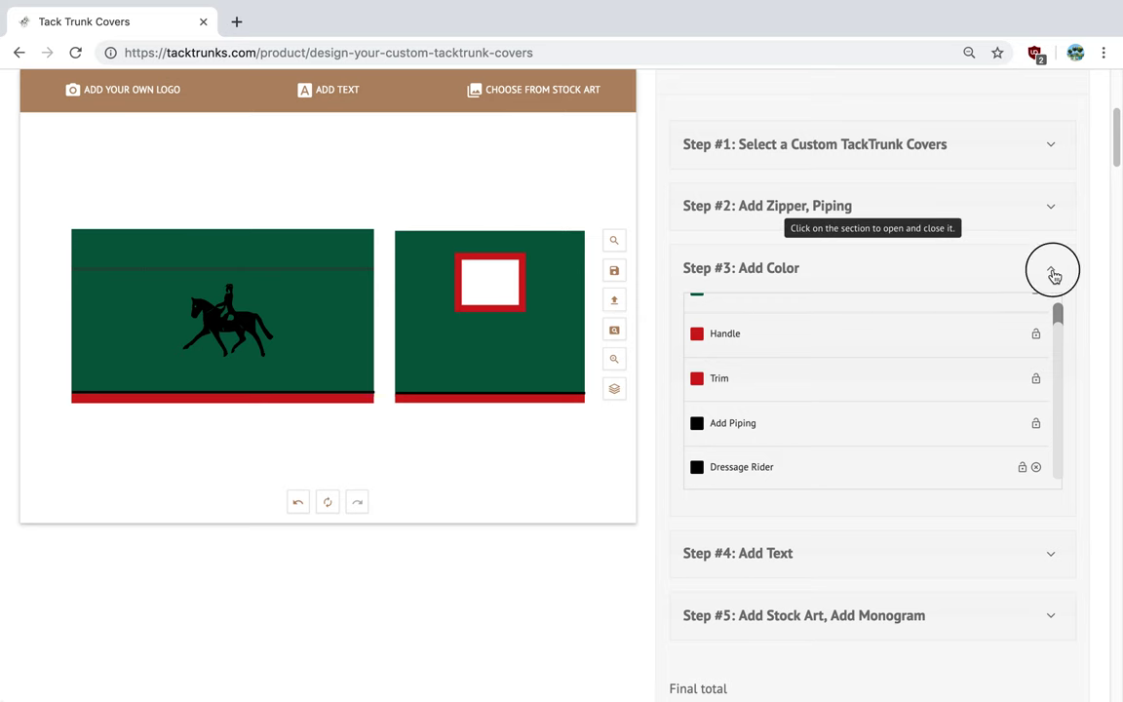
pyautogui.click(1053, 271)
# - Add the text 'Julie' to the trunk cover
pyautogui.click(769, 328)
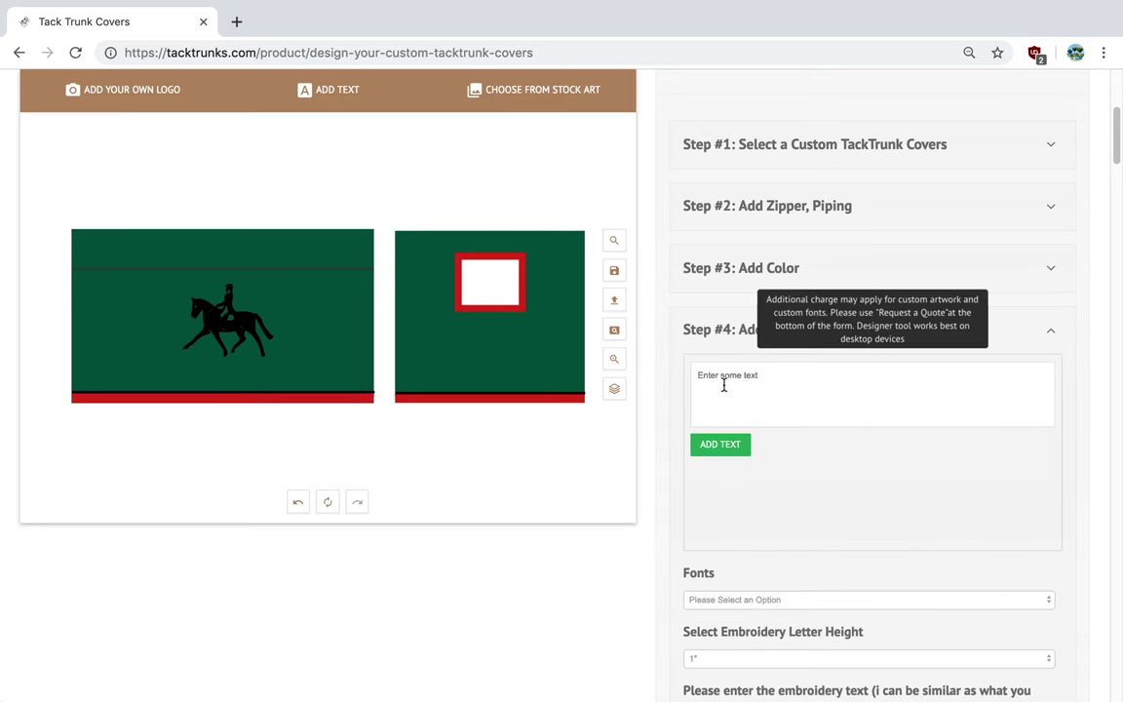
pyautogui.write('Julie')
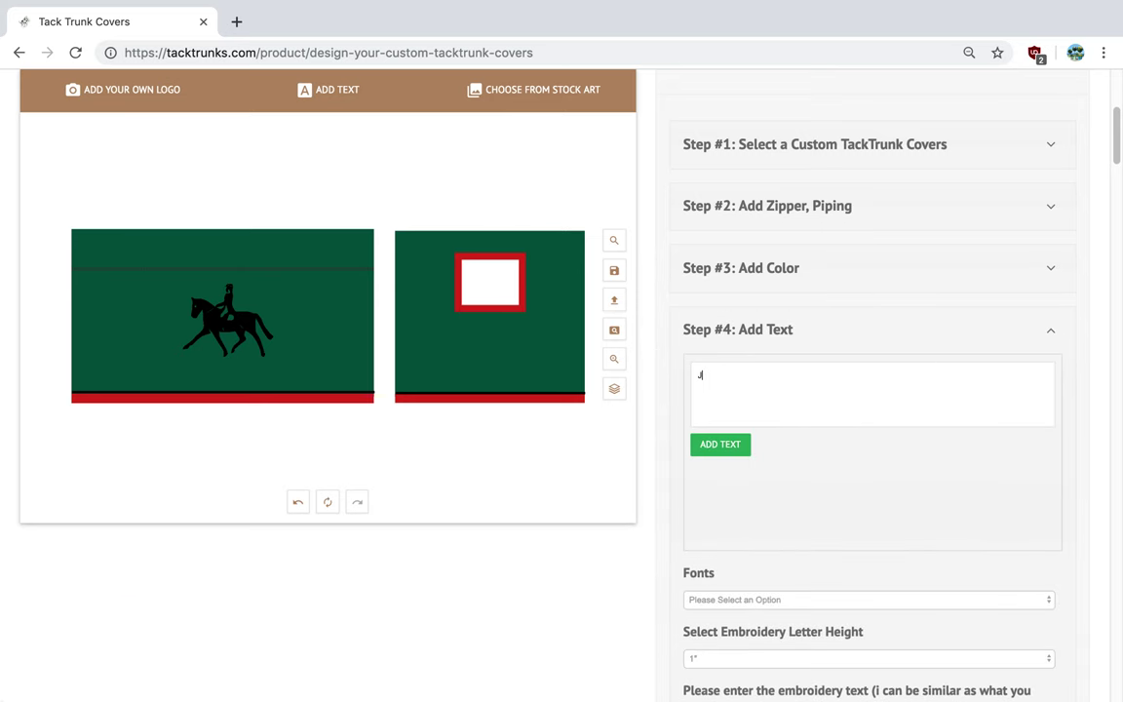
pyautogui.click(732, 450)
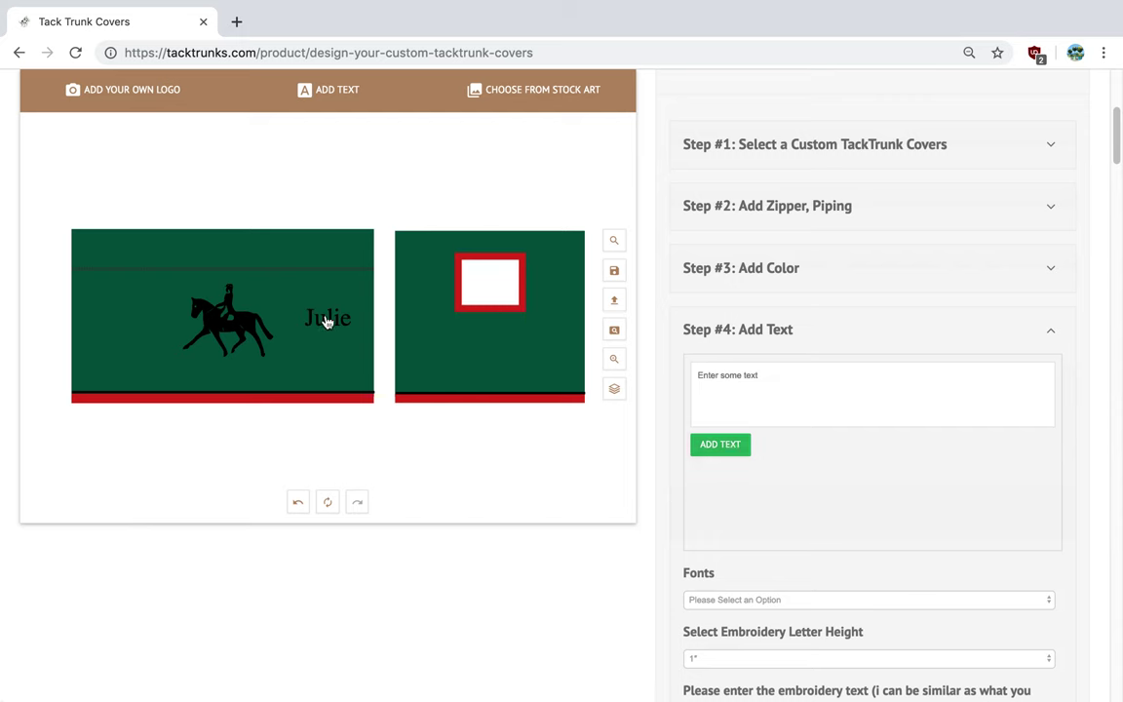
# - Move 'Julie' beneath the dressage rider, resizing the rider to fit above it
pyautogui.click(233, 338)
pyautogui.moveTo(266, 352); pyautogui.dragTo(230, 292)
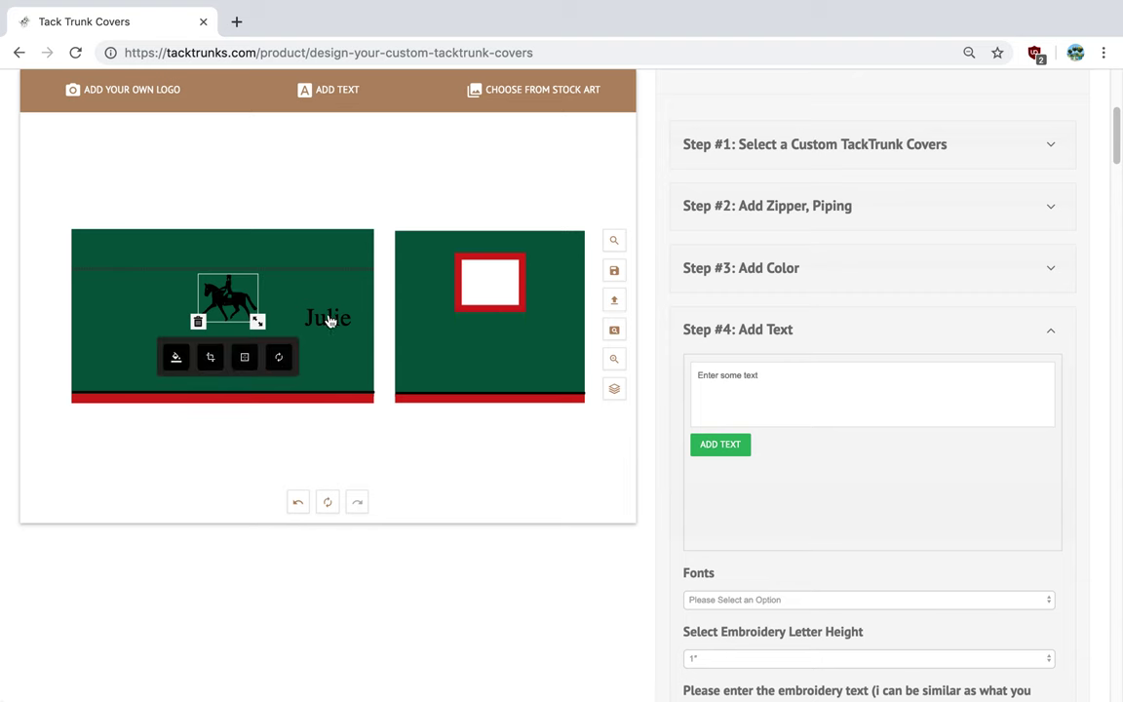
pyautogui.click(330, 320)
pyautogui.moveTo(328, 314); pyautogui.dragTo(246, 380)
pyautogui.click(231, 306)
pyautogui.moveTo(256, 322); pyautogui.dragTo(230, 320)
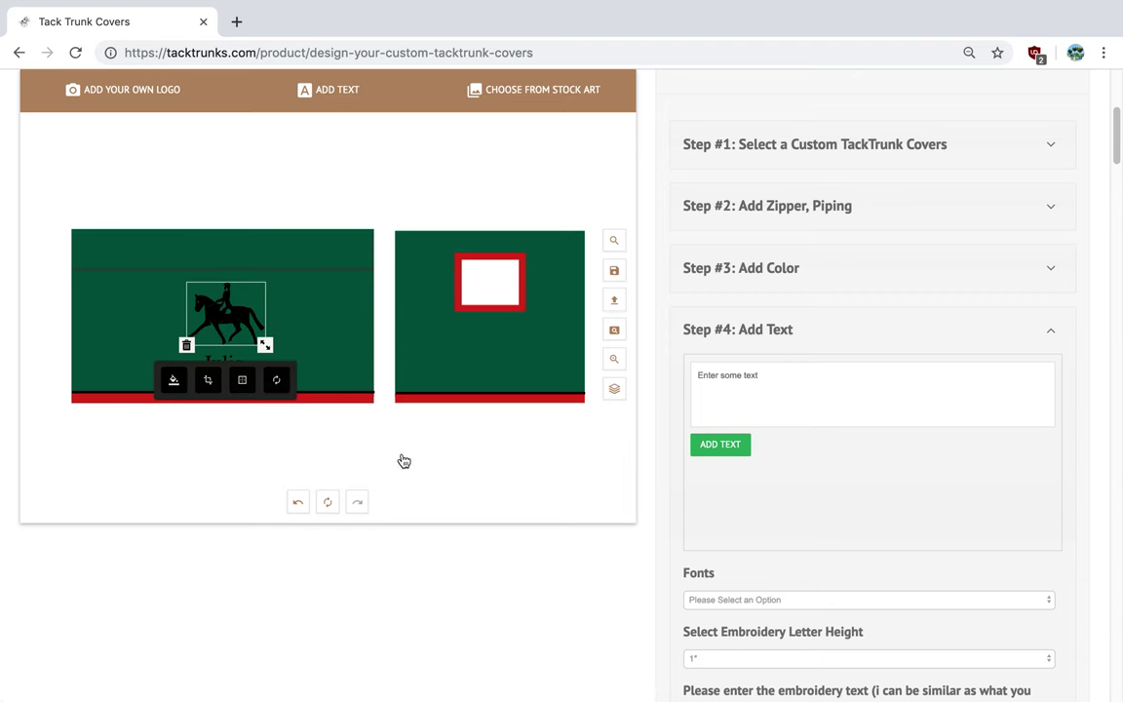
pyautogui.click(404, 460)
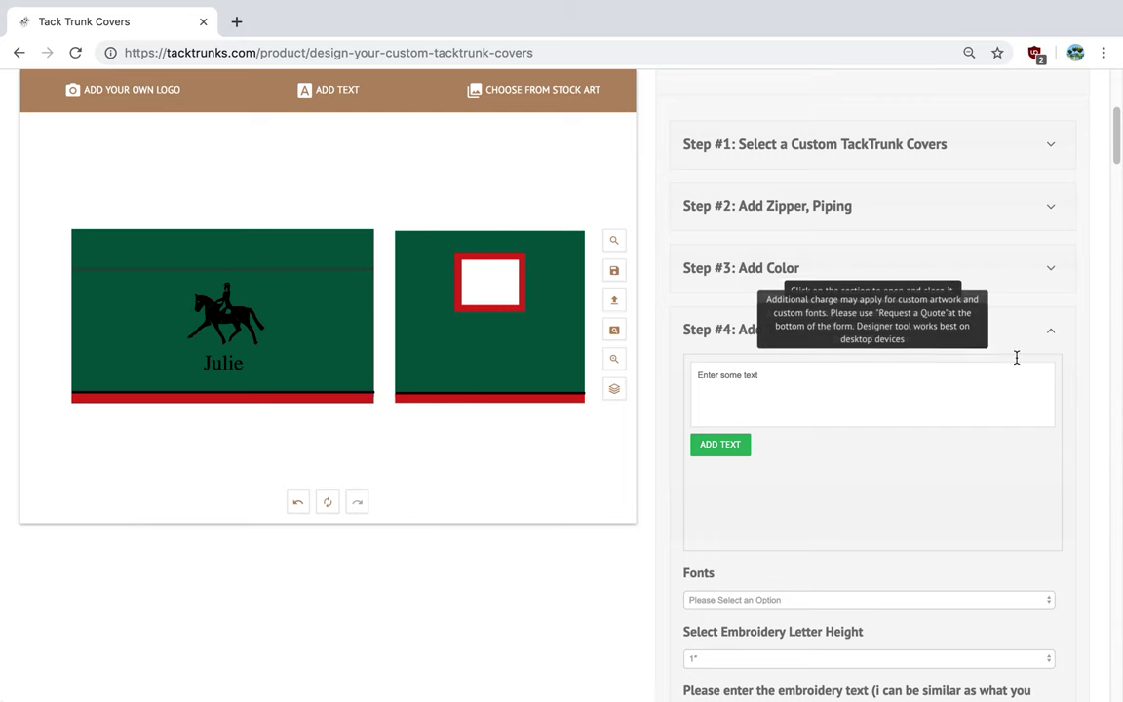
pyautogui.click(1050, 333)
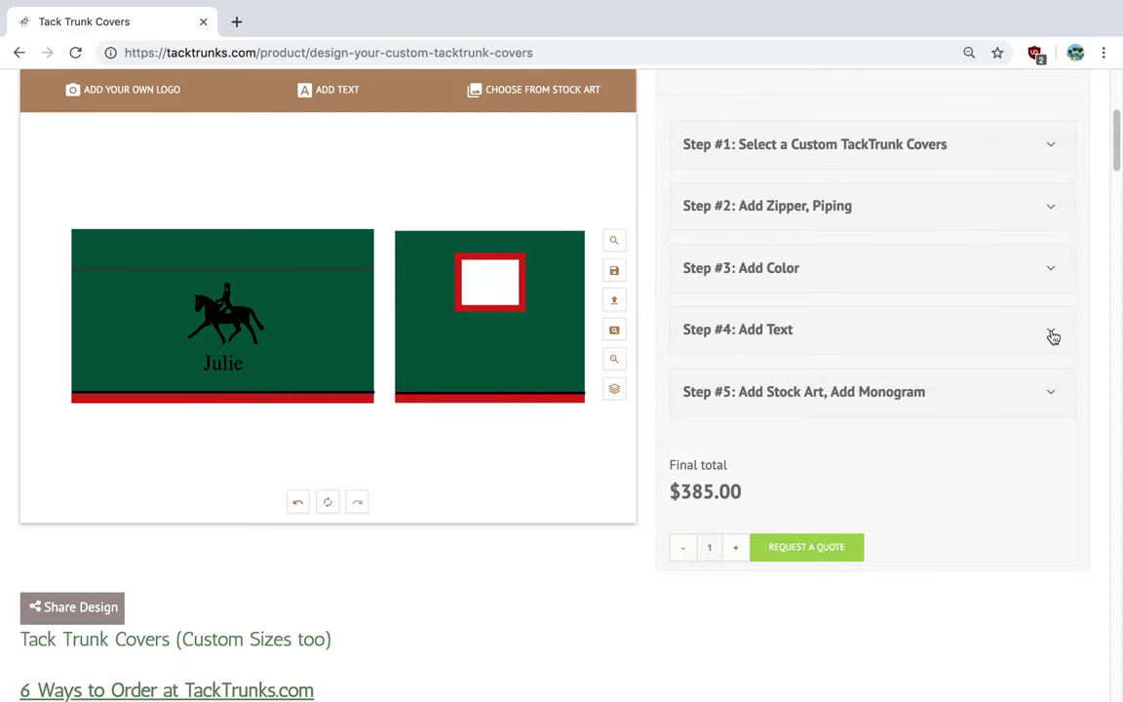
# - Scroll to the final total and request a quote, adding the design to the cart
pyautogui.moveTo(1117, 148); pyautogui.dragTo(1071, 180)
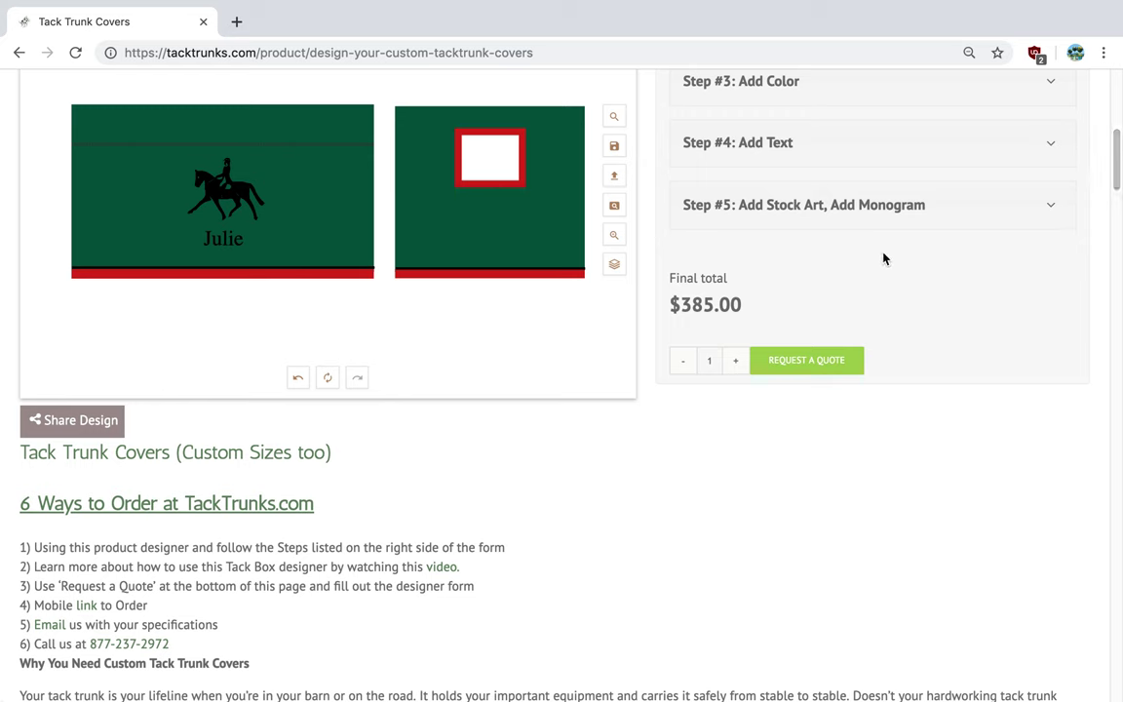
pyautogui.click(830, 365)
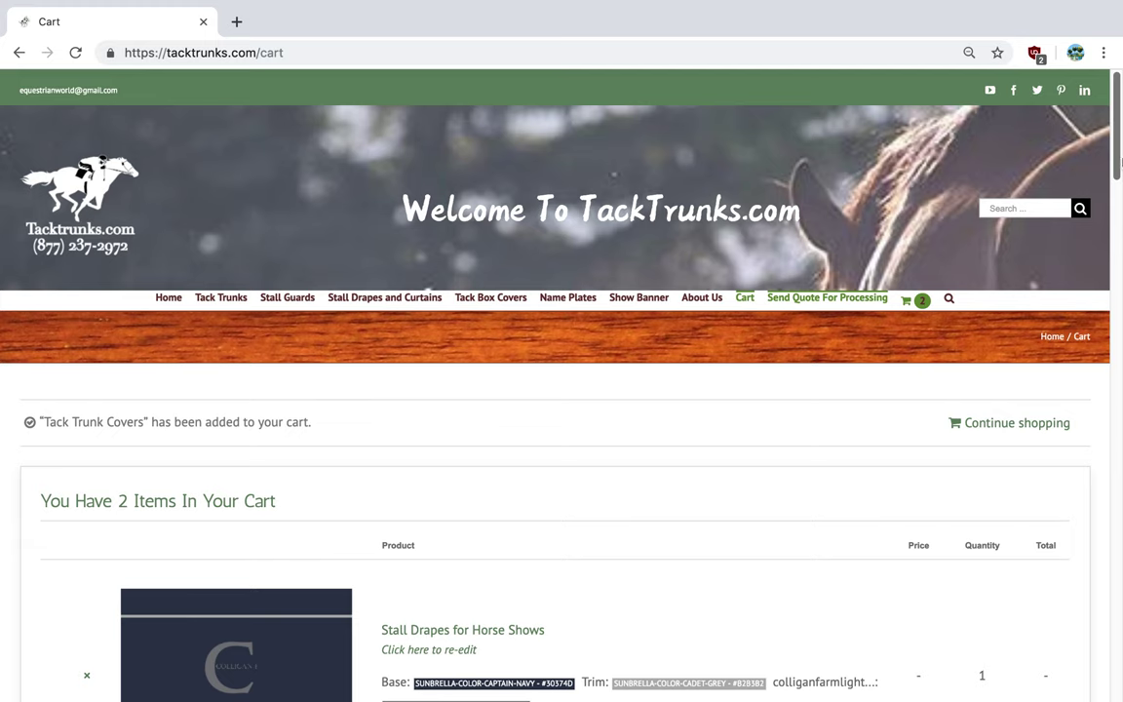
pyautogui.moveTo(1117, 137); pyautogui.dragTo(1114, 315)
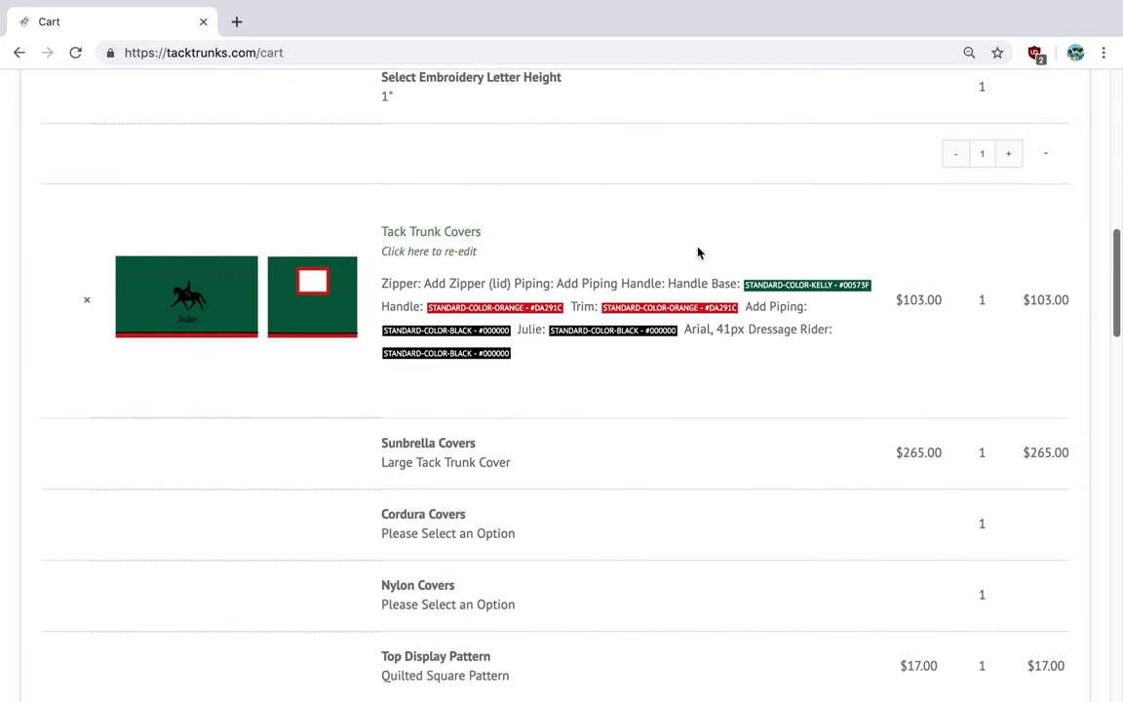
pyautogui.moveTo(1117, 256); pyautogui.dragTo(1117, 434)
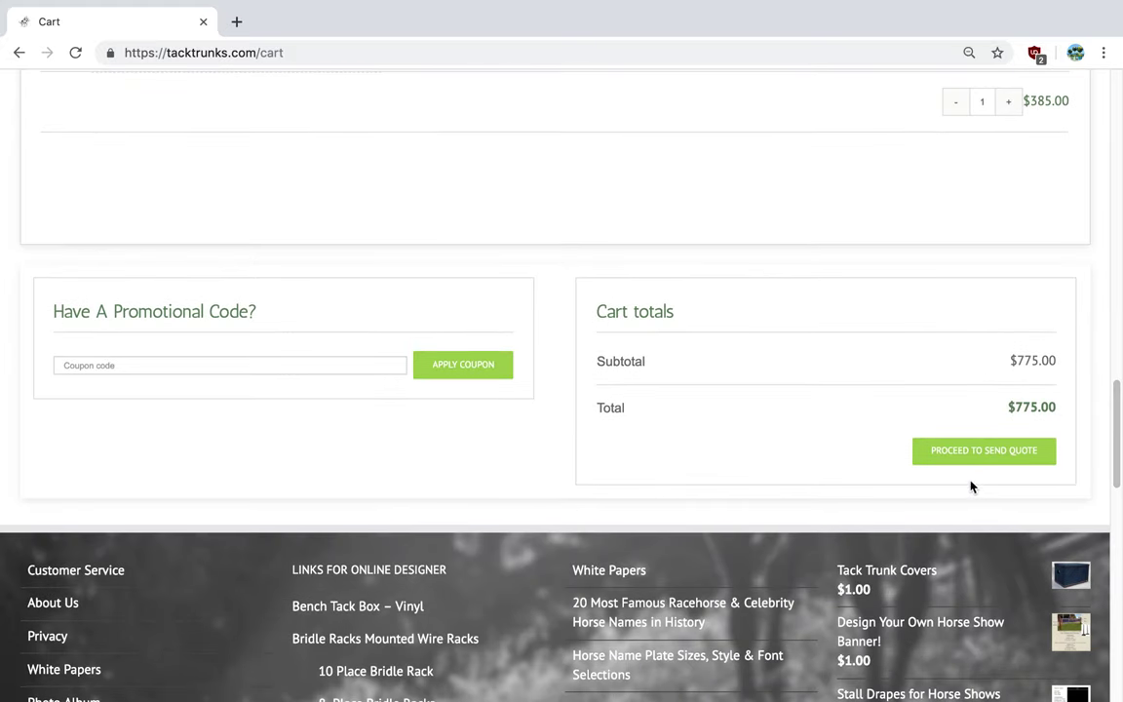